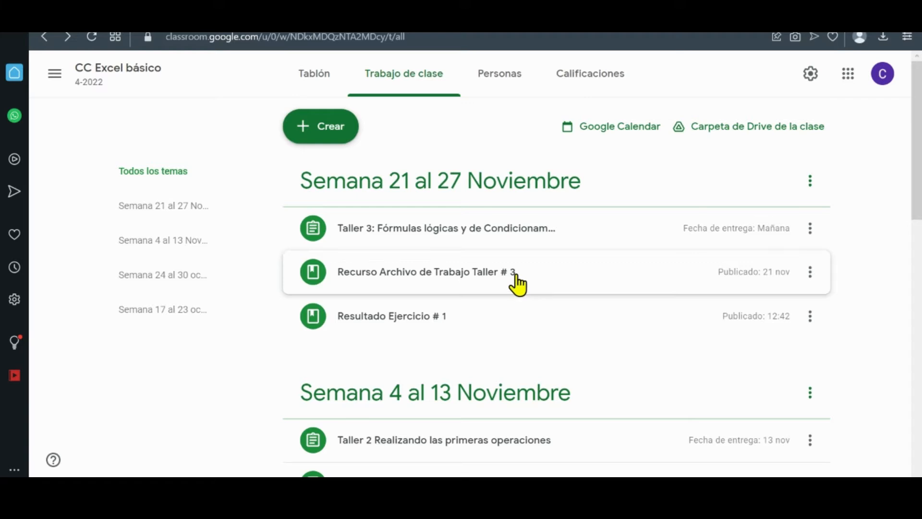
# - Switch from the Google Classroom coursework page to the Excel workbook with the Practica sheet
pyautogui.hotkey('alt', 'Tab')
pyautogui.hotkey('alt', 'Tab')
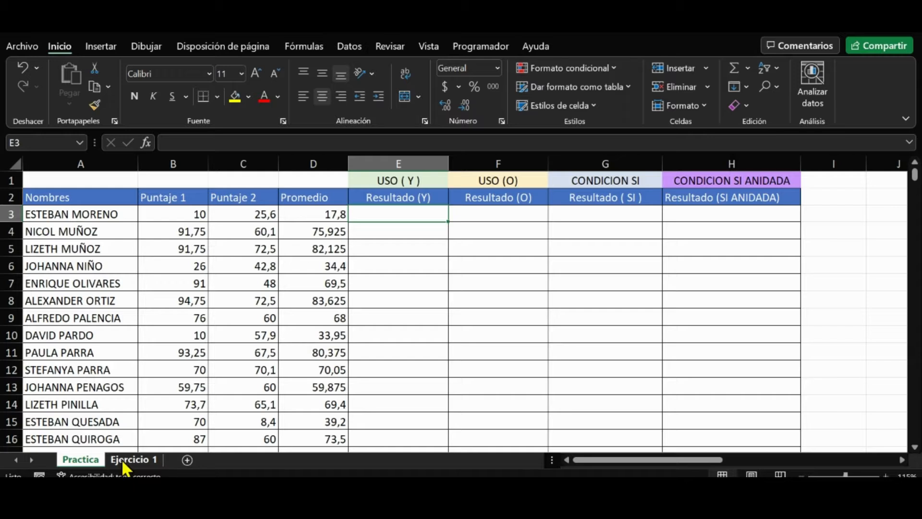
pyautogui.hotkey('alt', 'Tab')
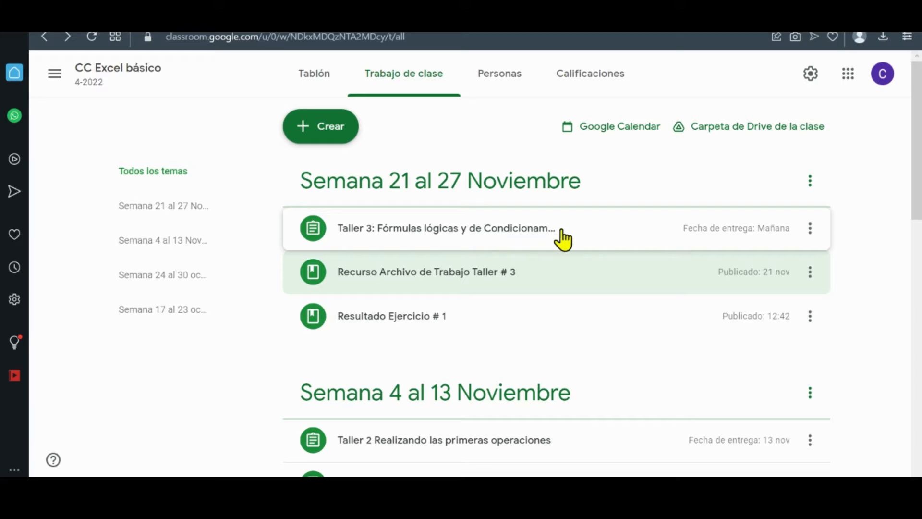
pyautogui.hotkey('alt', 'Tab')
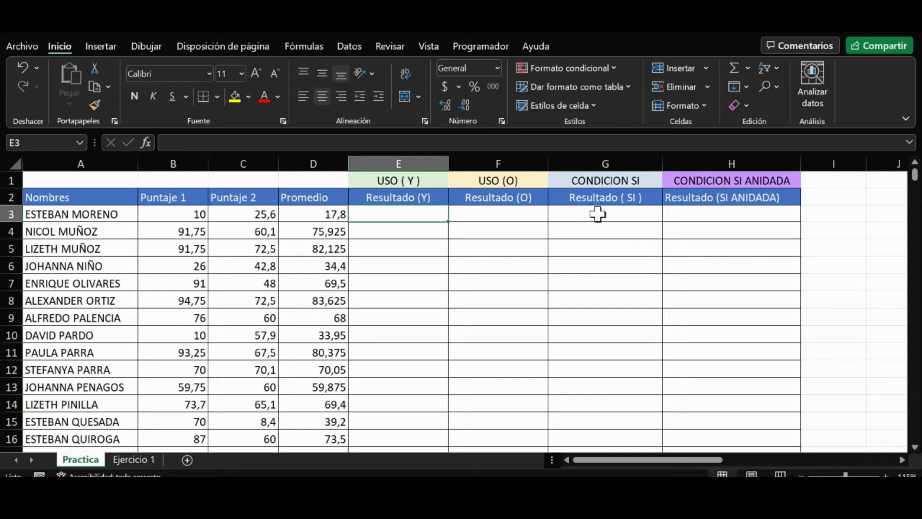
# - In cell G3 under CONDICION SI, begin an SI formula with the logical test B3>=10
pyautogui.click(595, 182)
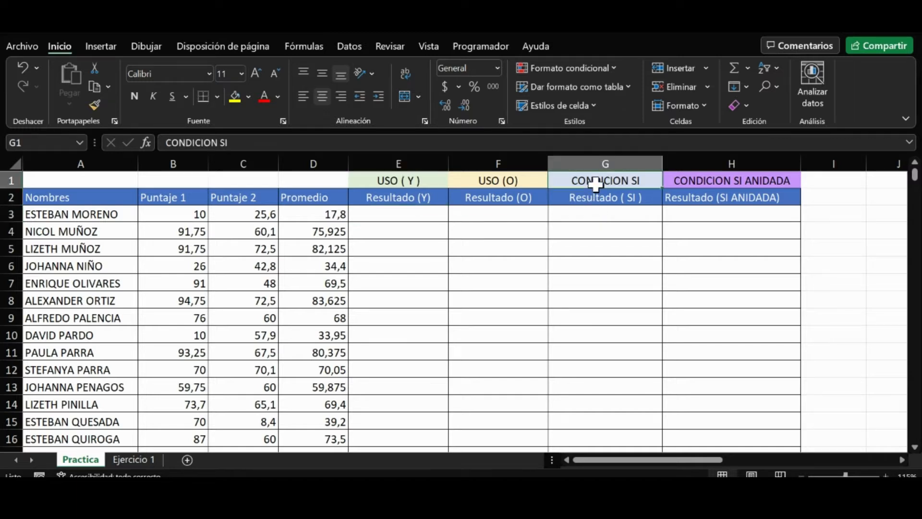
pyautogui.click(599, 215)
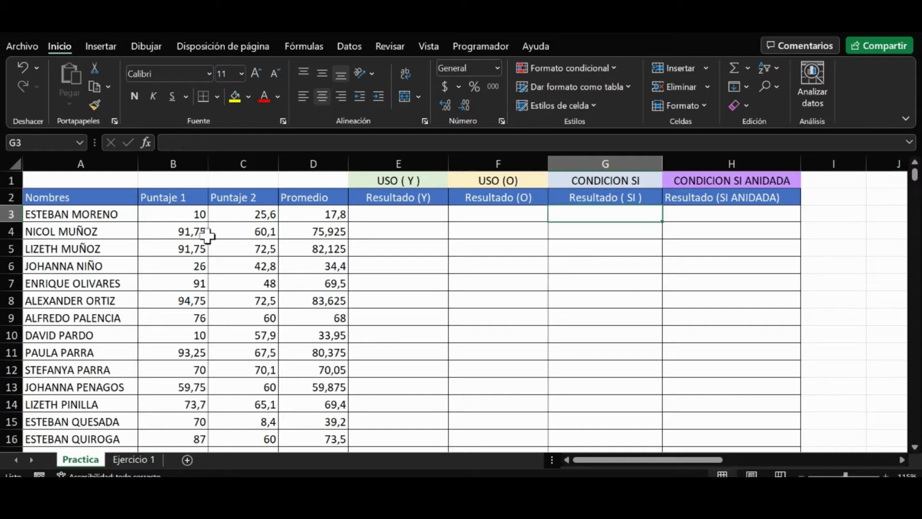
pyautogui.click(165, 211)
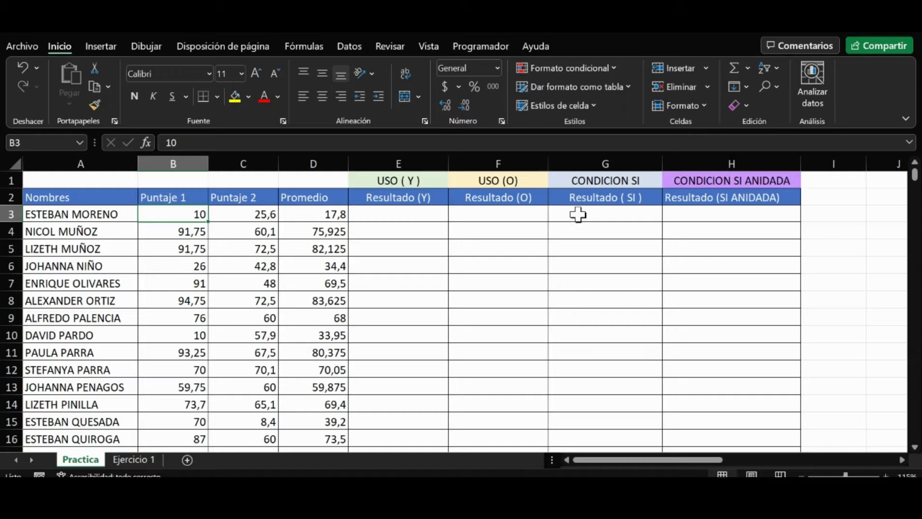
pyautogui.click(578, 214)
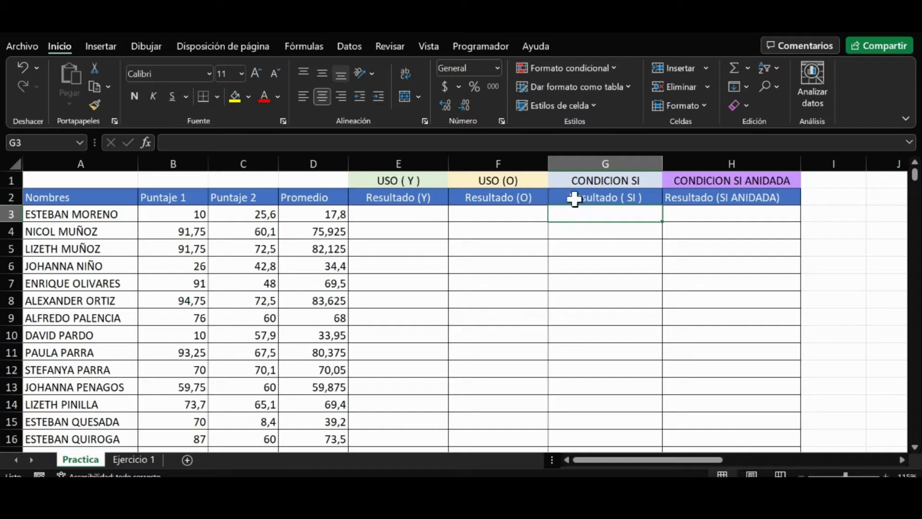
pyautogui.click(540, 146)
pyautogui.write('=')
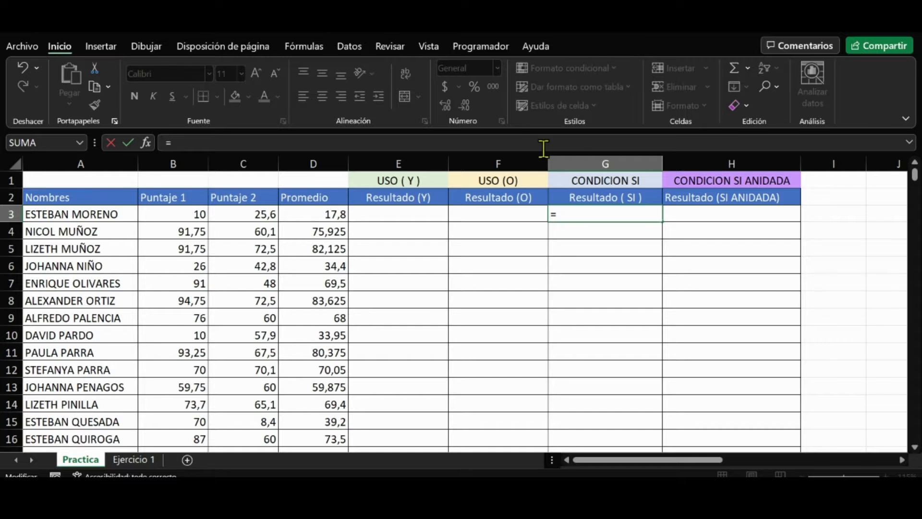
pyautogui.write('SI')
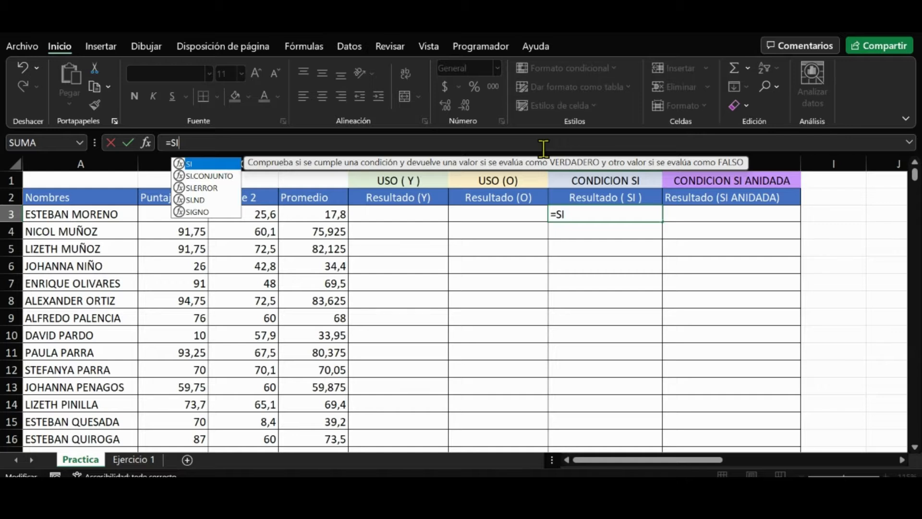
pyautogui.write('(')
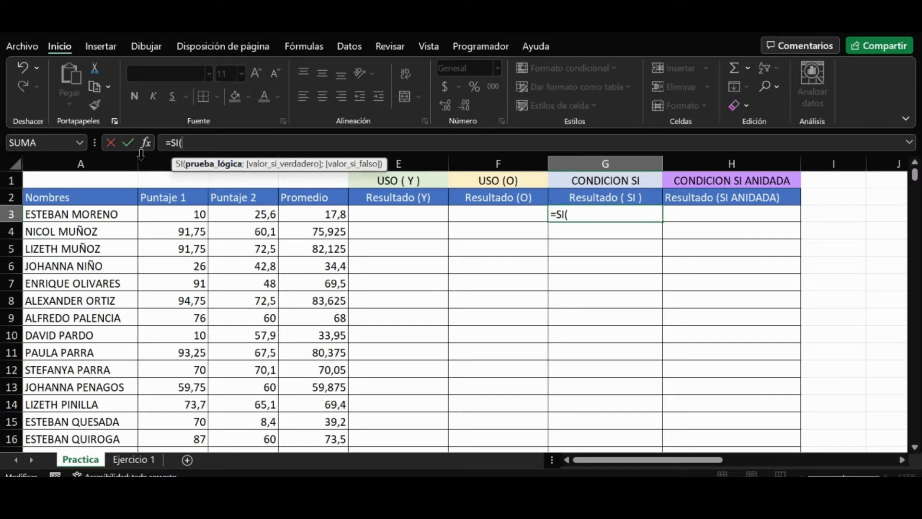
pyautogui.click(158, 218)
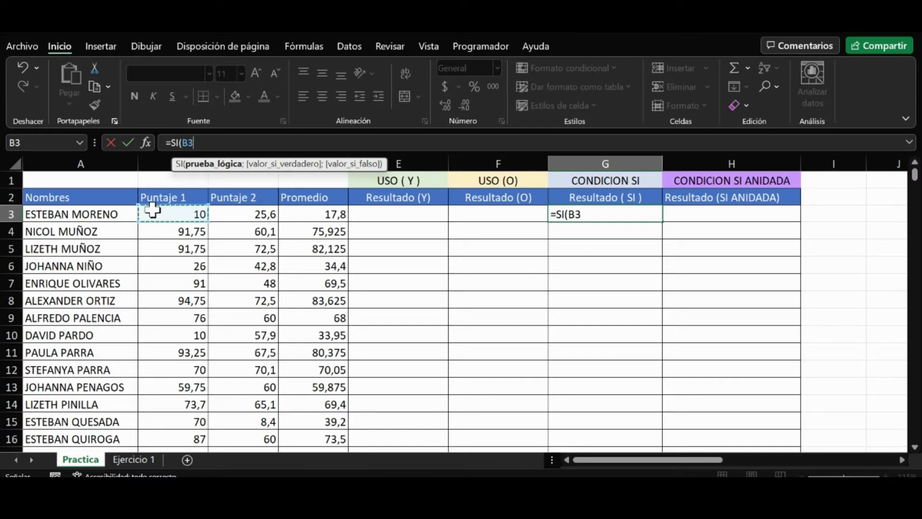
pyautogui.write('>=')
pyautogui.write('10')
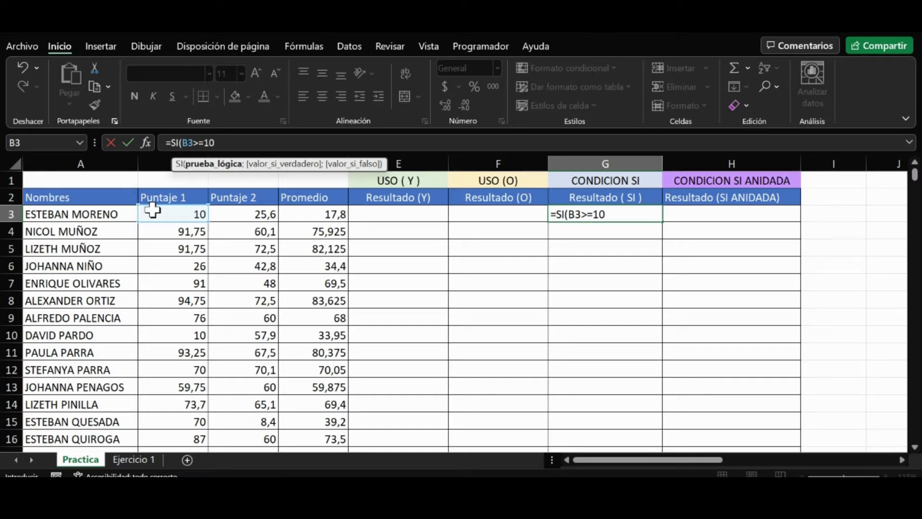
pyautogui.write(';')
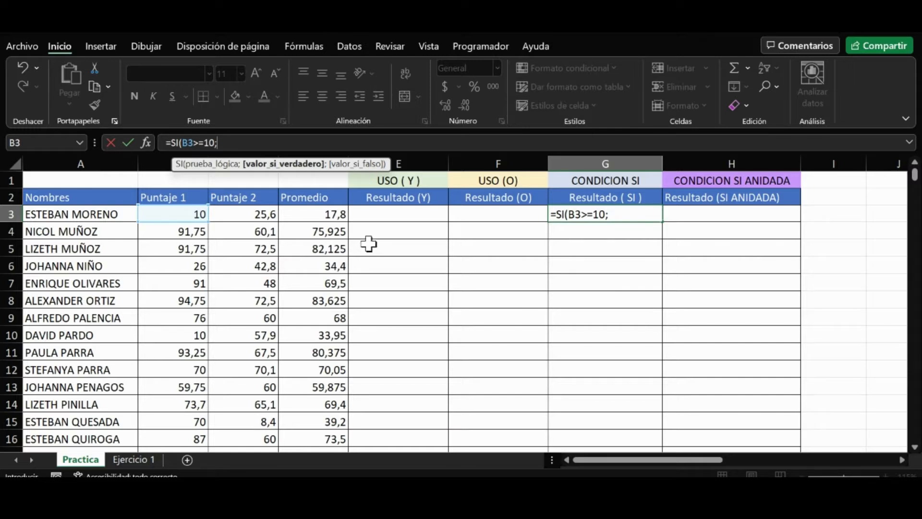
# - Complete the G3 formula with "OK" as the true value and "FALL" as the false value, and enter it
pyautogui.write('"ok')
pyautogui.press('BackSpace')
pyautogui.press('BackSpace')
pyautogui.press('capslock')
pyautogui.write('OK"')
pyautogui.write(';')
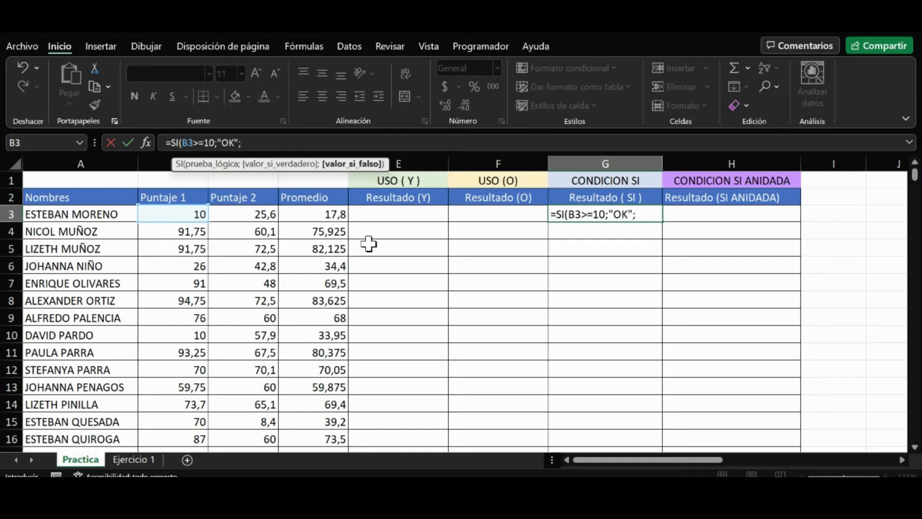
pyautogui.write('"FALL')
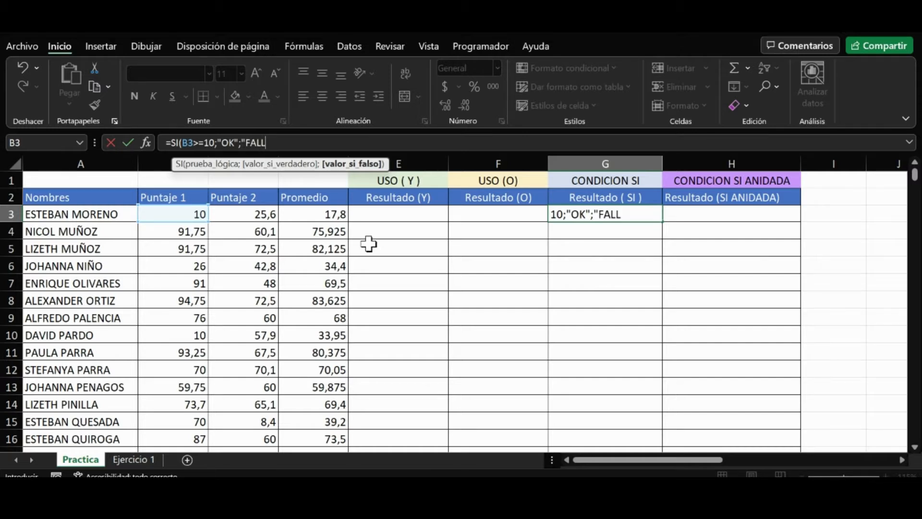
pyautogui.write('")')
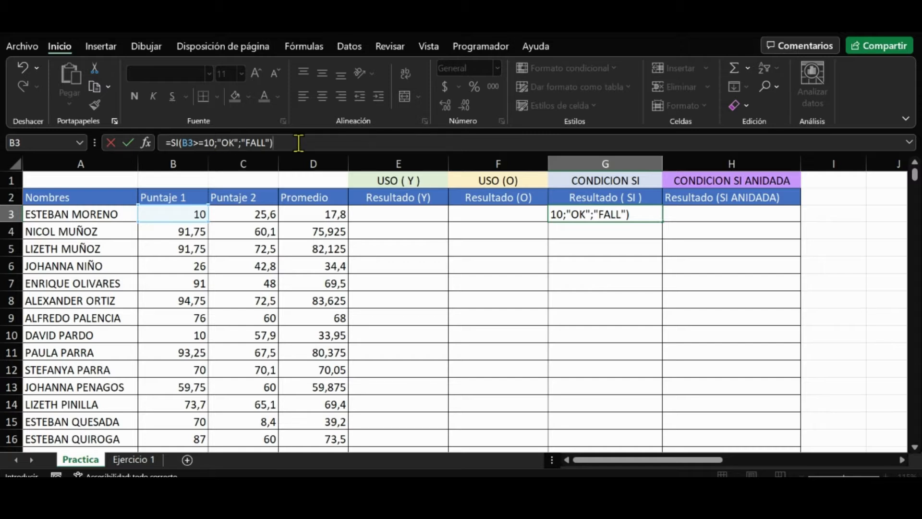
pyautogui.press('Return')
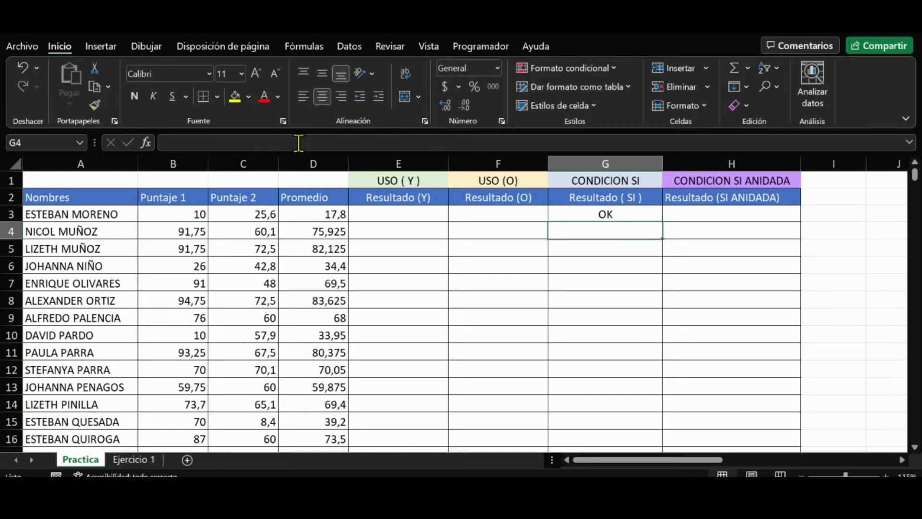
# - Make the logical test of the G3 formula refer to cell C3, the Puntaje 2 score
pyautogui.press('Up')
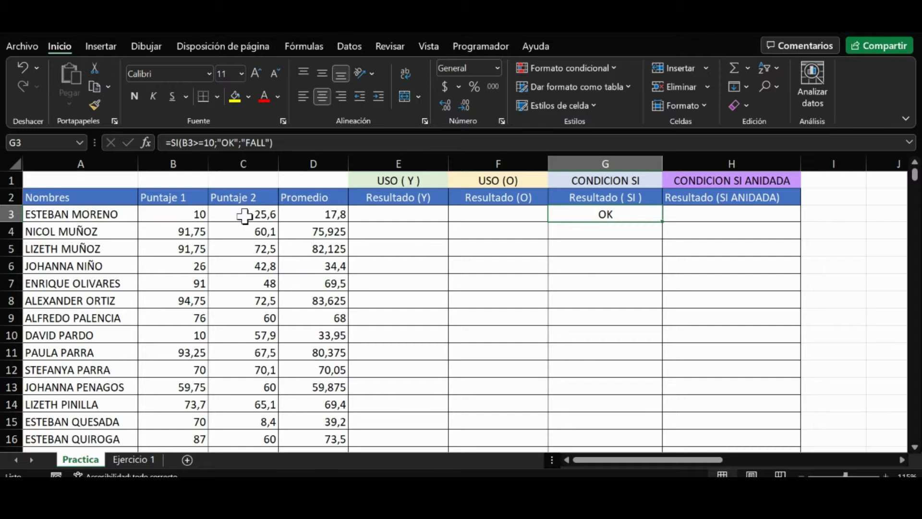
pyautogui.click(186, 142)
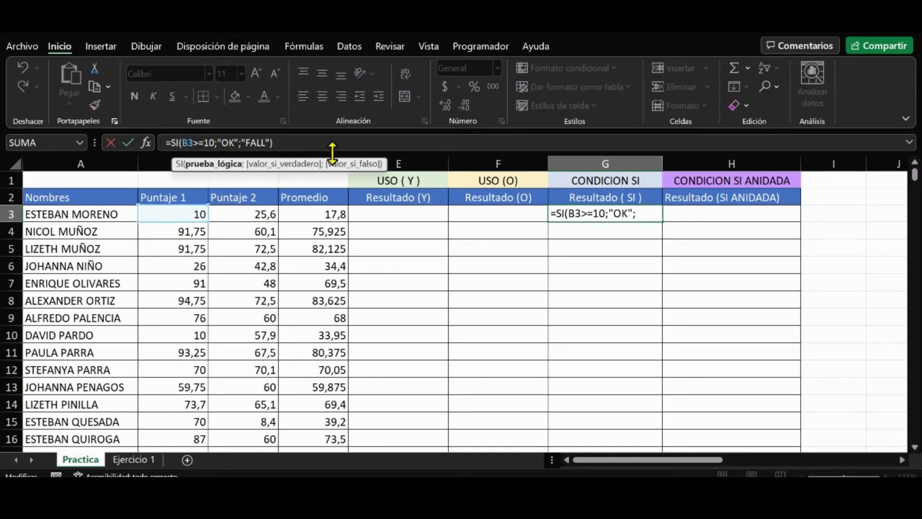
pyautogui.press('BackSpace')
pyautogui.write('C')
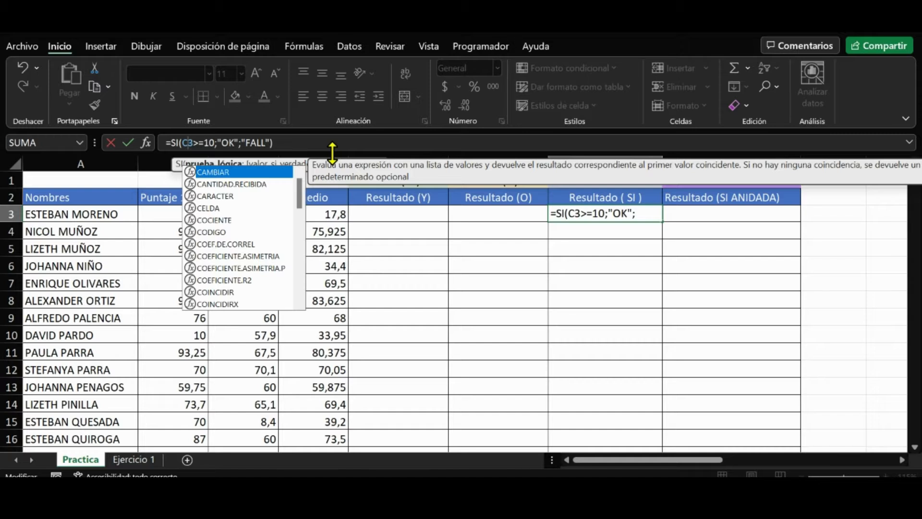
pyautogui.press('Return')
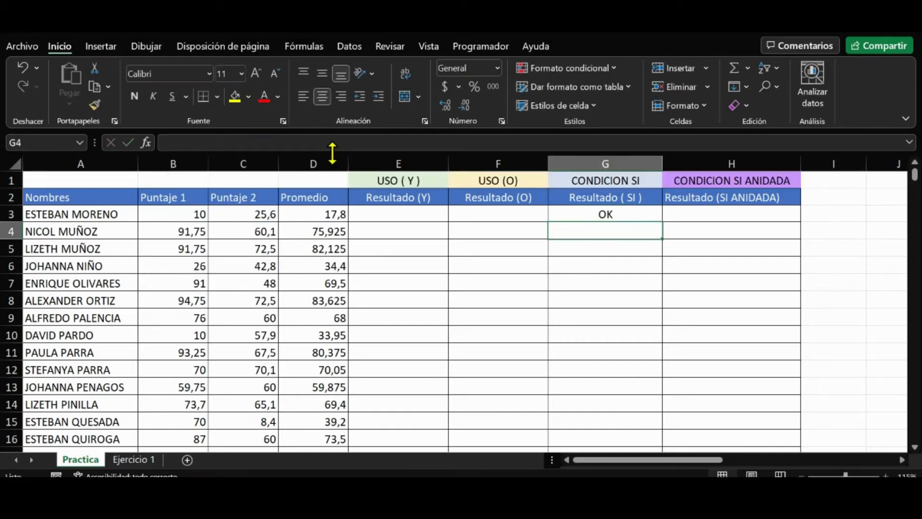
# - Set the threshold in the G3 formula's logical test to 50
pyautogui.press('Up')
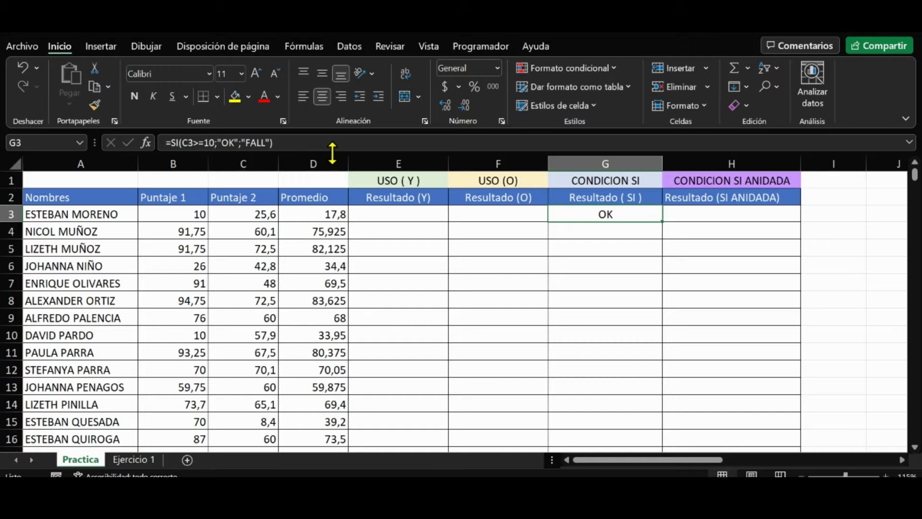
pyautogui.click(201, 143)
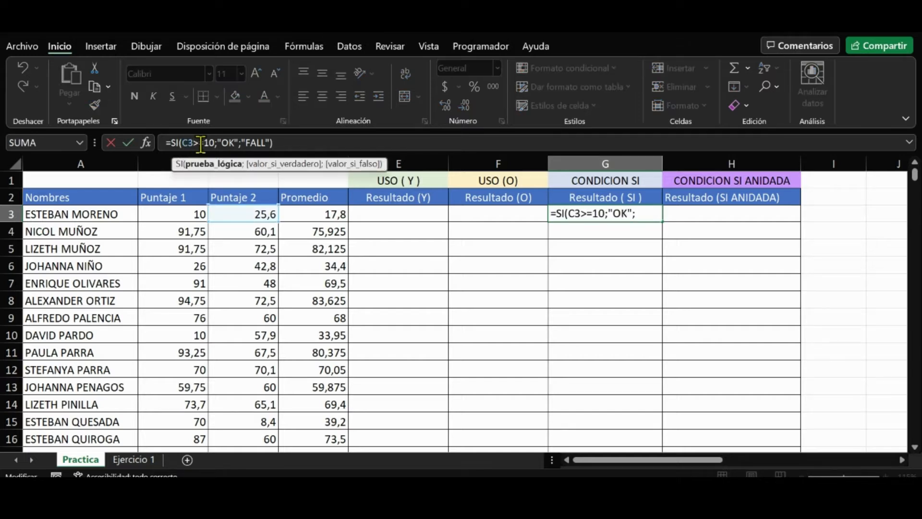
pyautogui.write('=')
pyautogui.press('Delete')
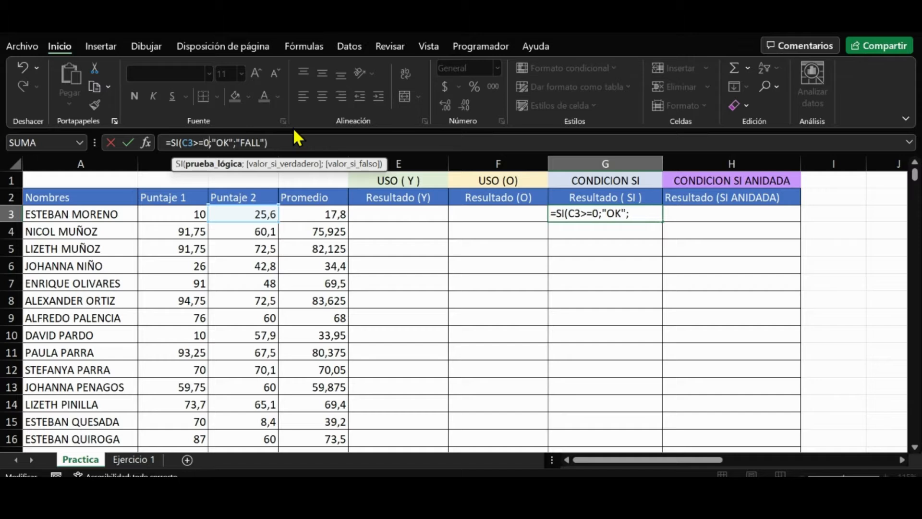
pyautogui.write('5')
pyautogui.press('Return')
# - Correct the false-value text in the G3 formula to "FALLA"
pyautogui.press('Up')
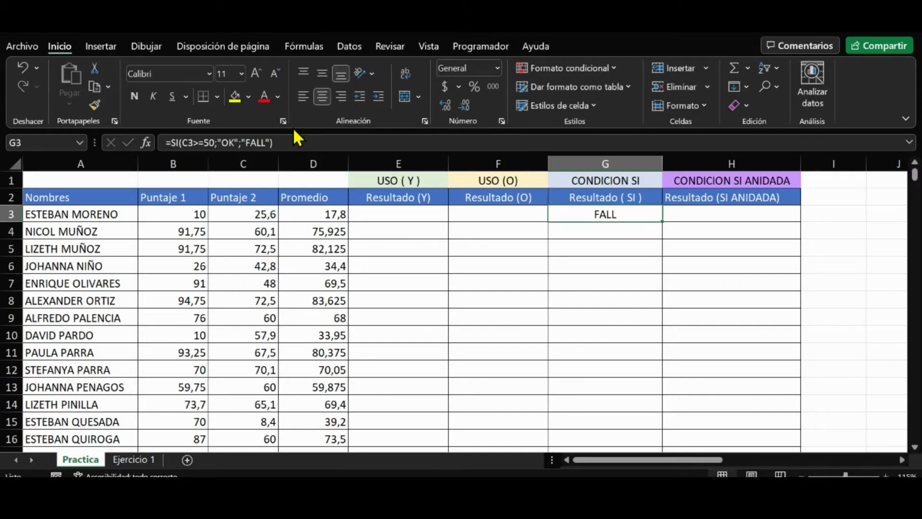
pyautogui.click(265, 142)
pyautogui.write('A')
pyautogui.press('Return')
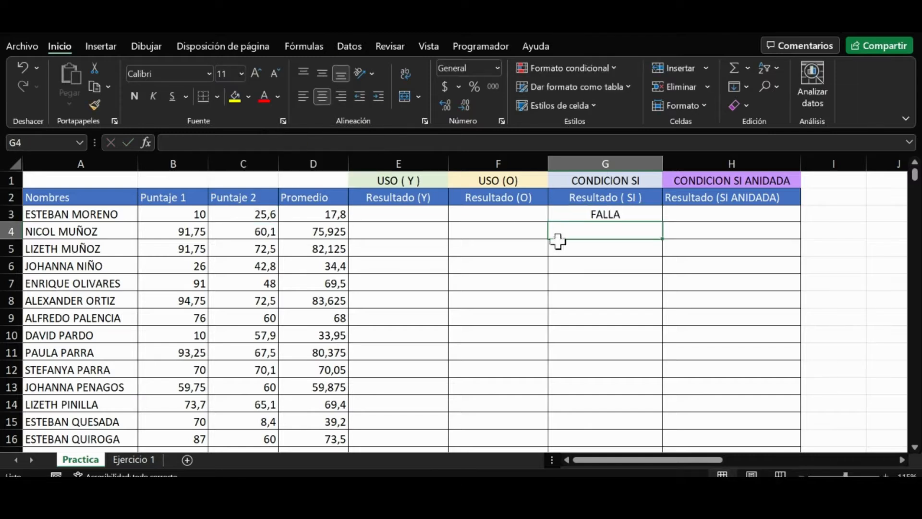
# - Fill the SI formula from G3 down through G17 for the remaining rows
pyautogui.click(589, 211)
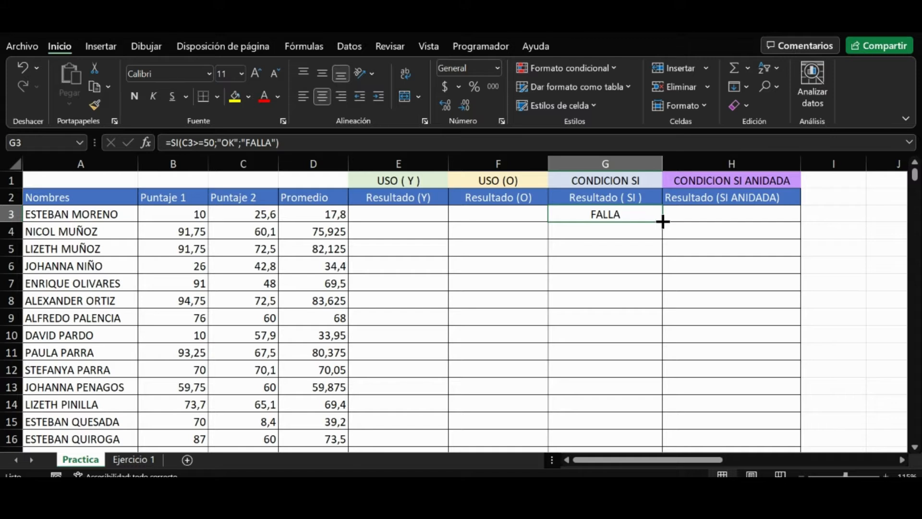
pyautogui.moveTo(663, 222)
pyautogui.mouseDown()
pyautogui.moveTo(657, 449)
pyautogui.moveTo(638, 390)
pyautogui.mouseUp()
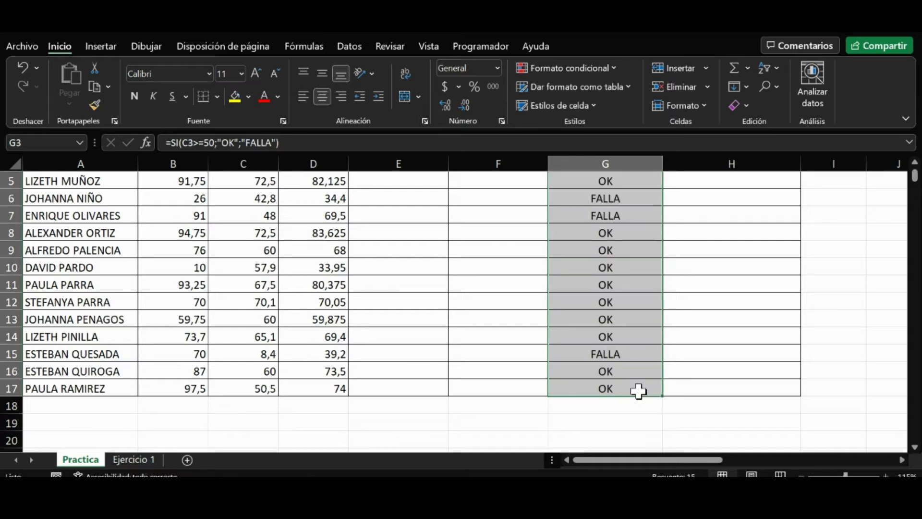
pyautogui.scroll(2, 638, 390)
# - Check the filled SI formulas and results in column G against the Puntaje 2 scores in column C
pyautogui.click(591, 210)
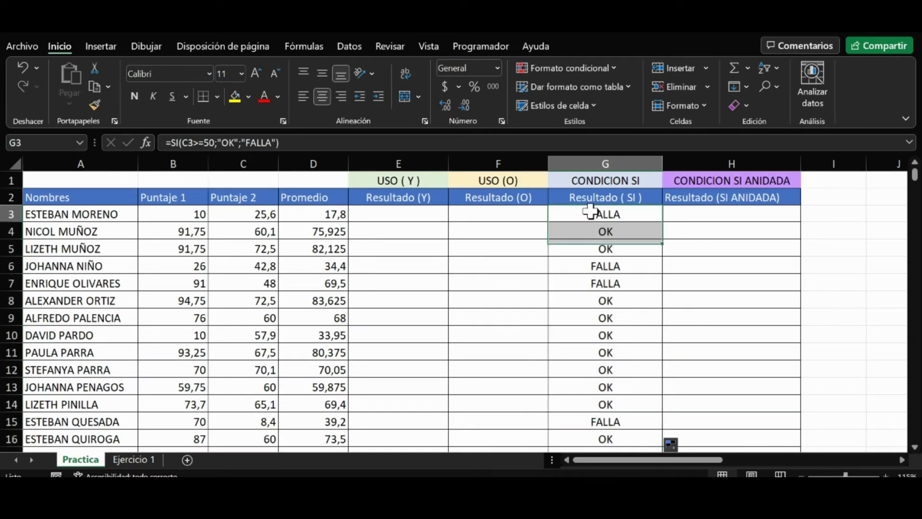
pyautogui.click(589, 233)
pyautogui.click(590, 267)
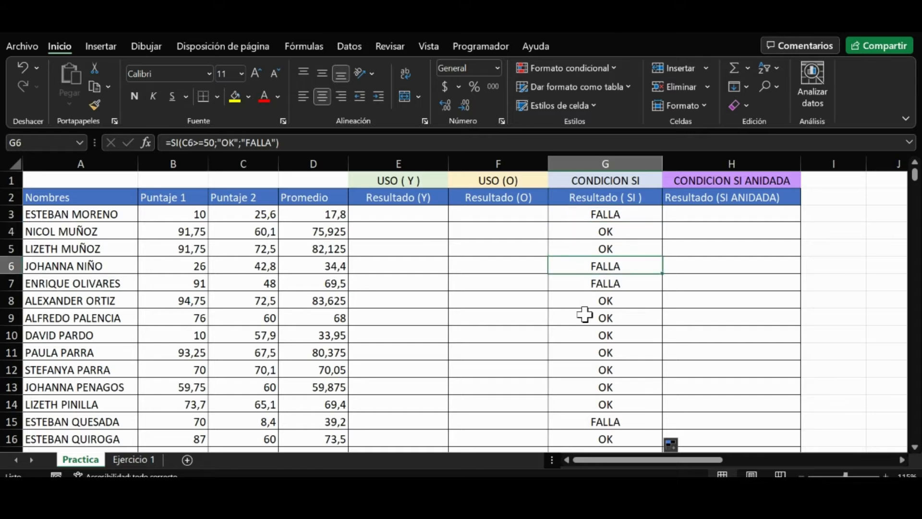
pyautogui.click(583, 336)
pyautogui.click(584, 391)
pyautogui.click(585, 425)
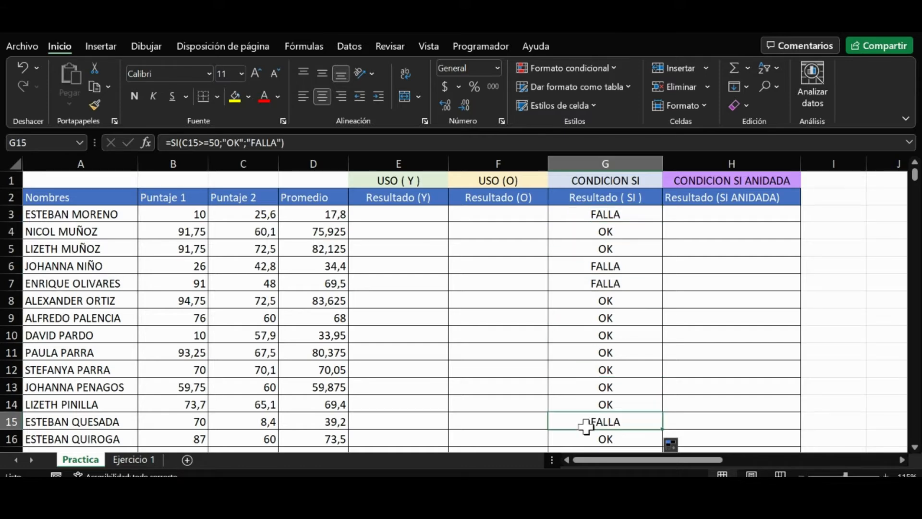
pyautogui.click(587, 449)
pyautogui.scroll(-2, 588, 445)
pyautogui.scroll(2, 584, 402)
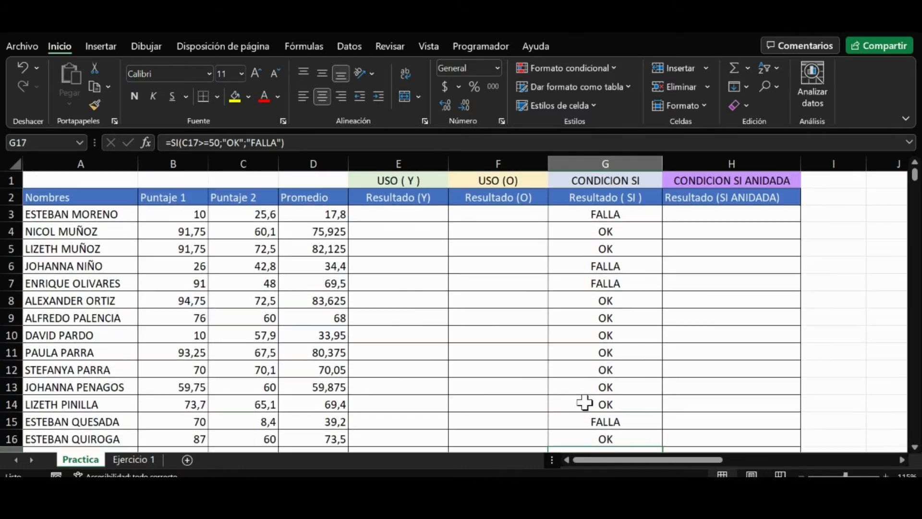
pyautogui.click(243, 214)
pyautogui.click(616, 209)
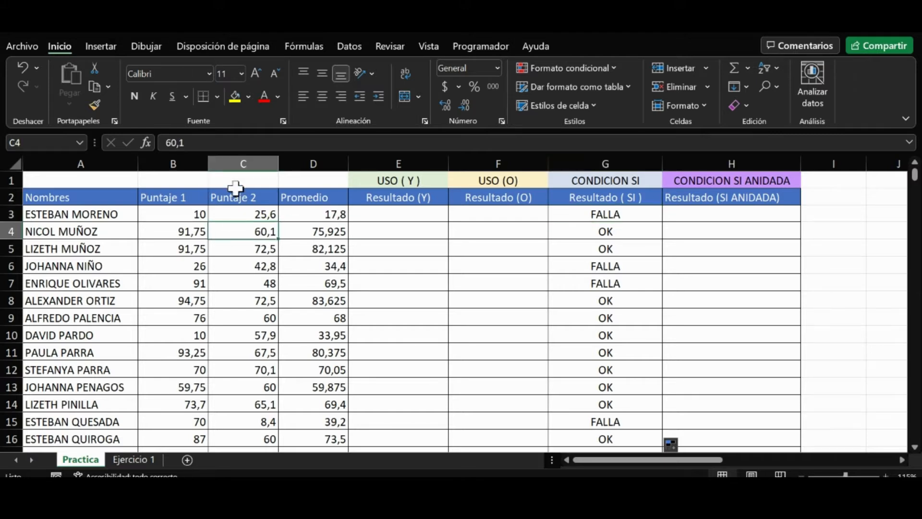
pyautogui.click(634, 232)
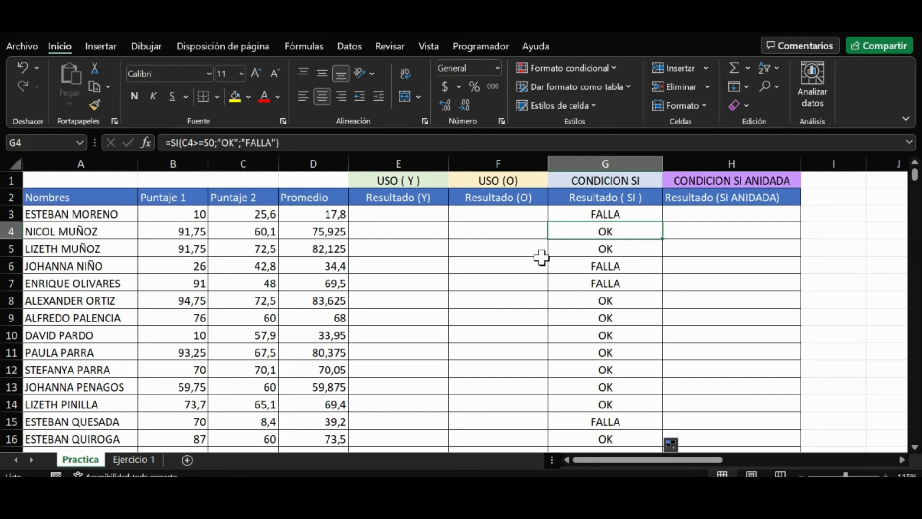
pyautogui.click(617, 254)
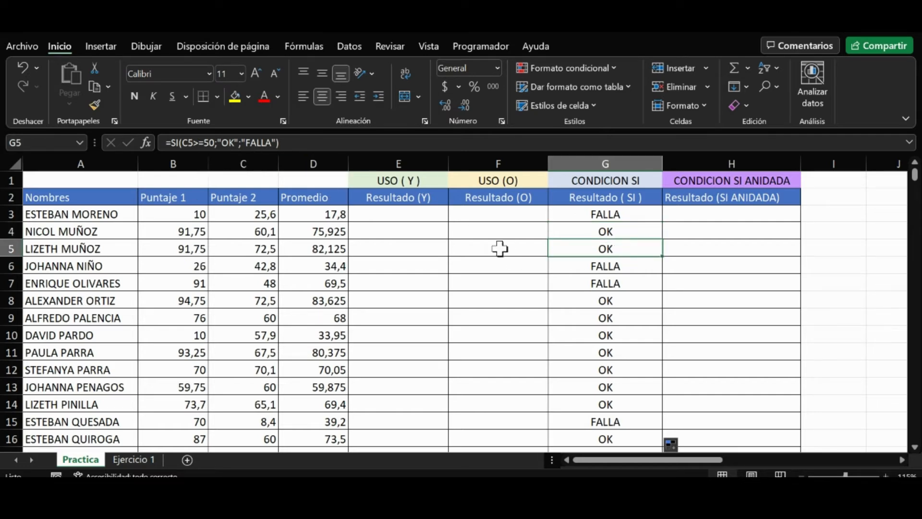
# - Examine the individual OK and FALLA results in column G, from row 3 down to row 15, with their SI formulas
pyautogui.click(617, 265)
pyautogui.click(618, 298)
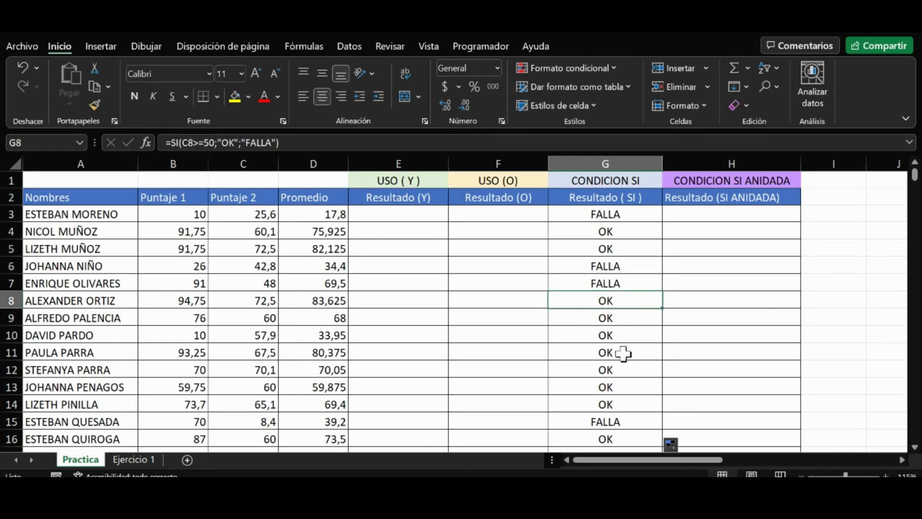
pyautogui.click(622, 353)
pyautogui.click(609, 404)
pyautogui.click(607, 422)
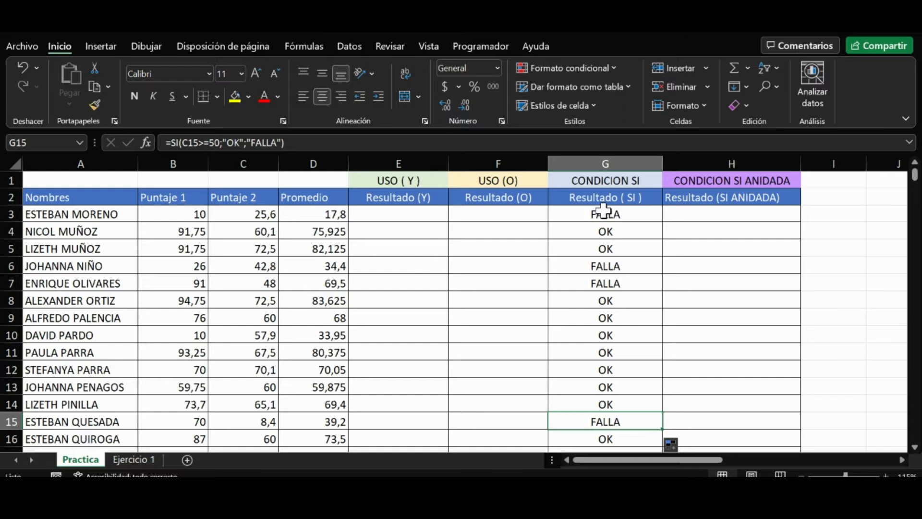
pyautogui.click(604, 210)
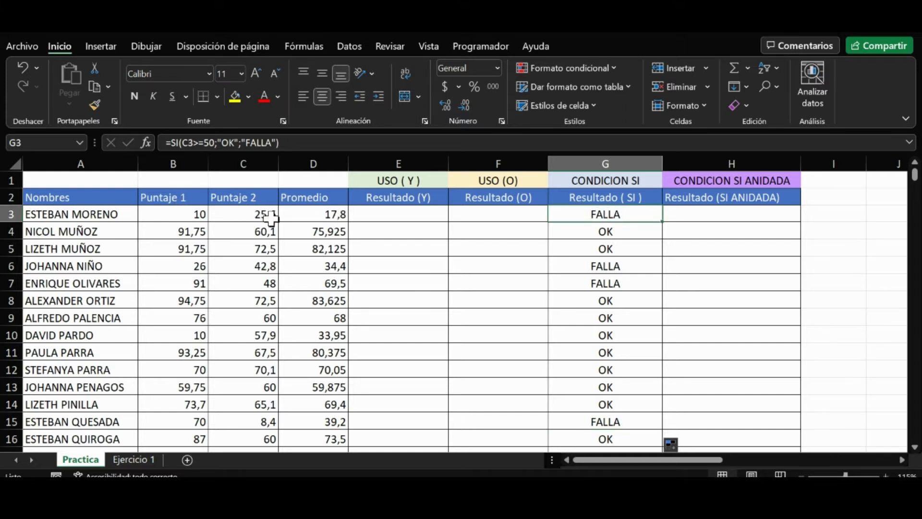
pyautogui.click(595, 266)
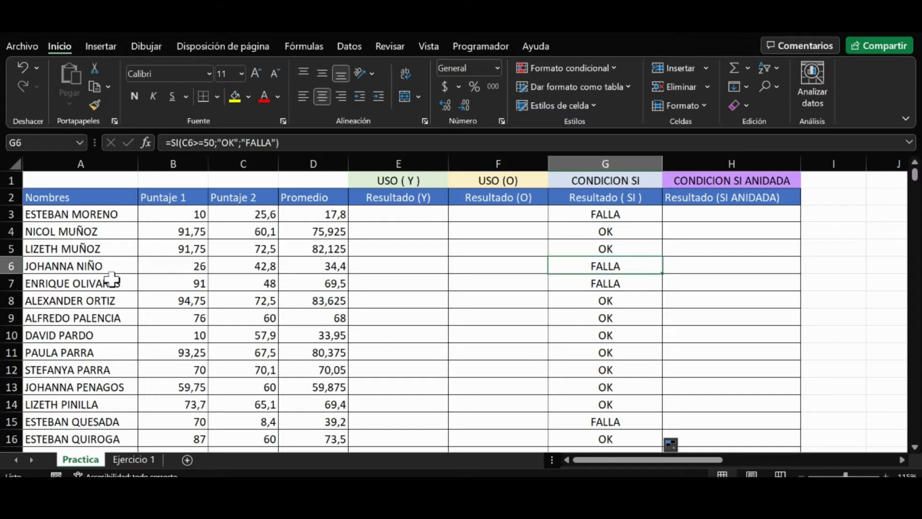
pyautogui.click(600, 284)
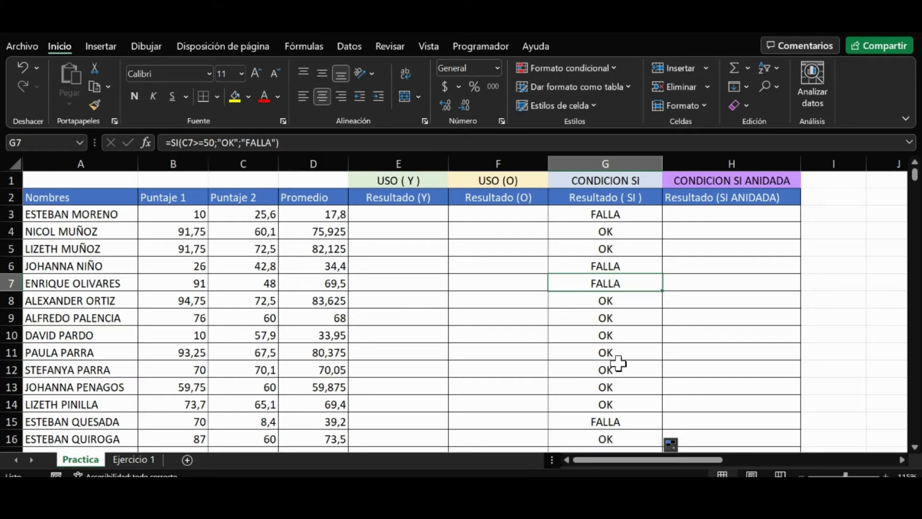
pyautogui.scroll(-2, 618, 363)
pyautogui.click(597, 341)
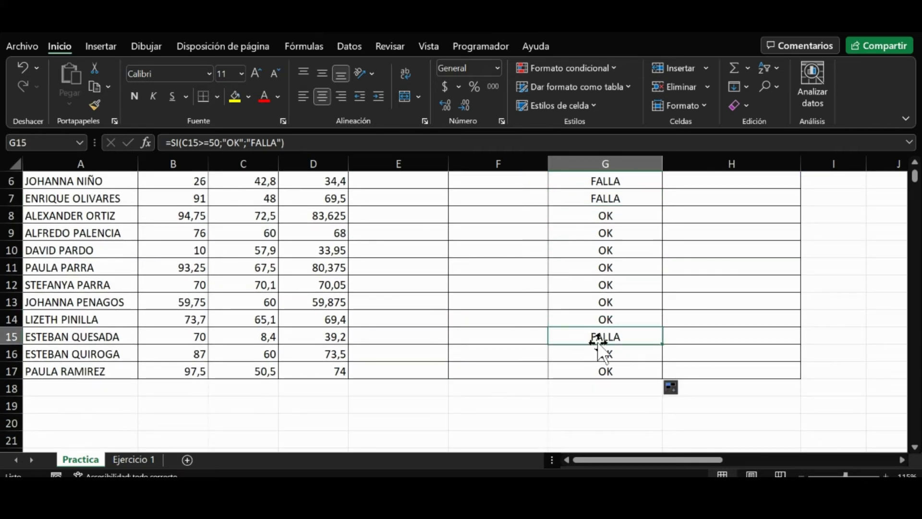
pyautogui.scroll(2, 597, 342)
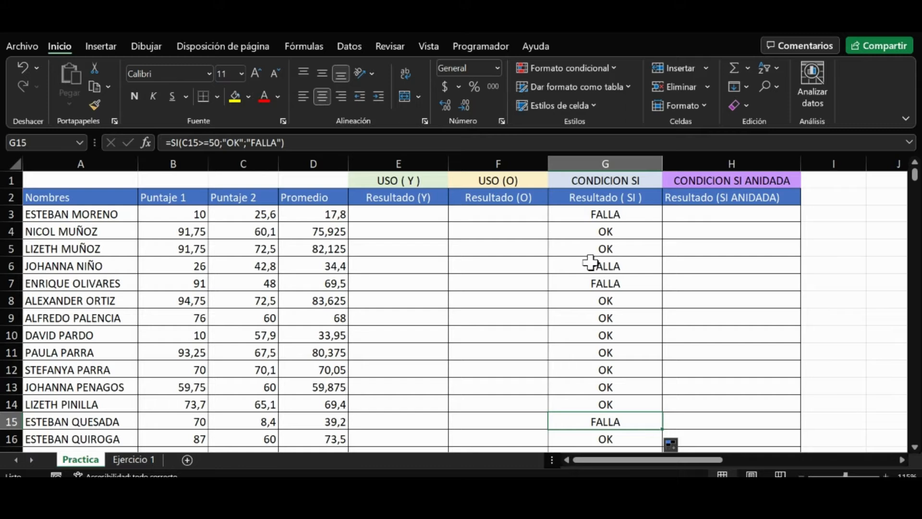
pyautogui.click(586, 212)
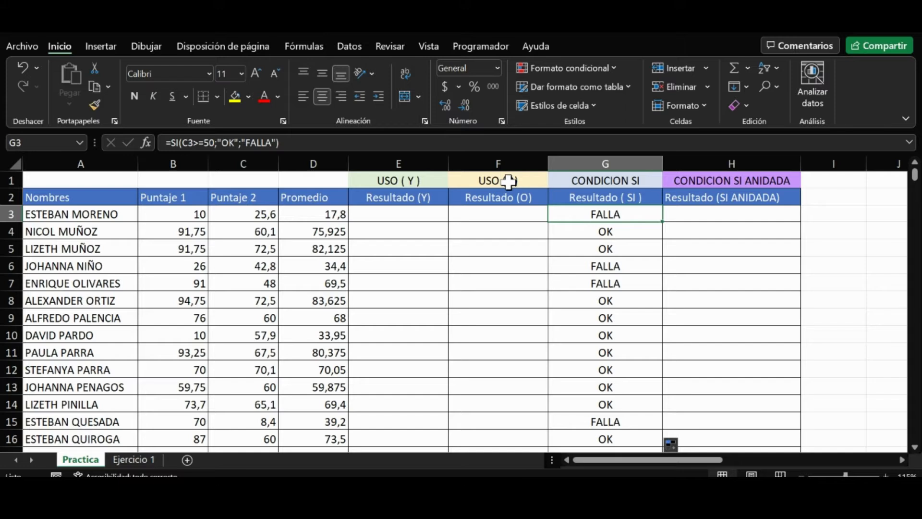
pyautogui.click(675, 215)
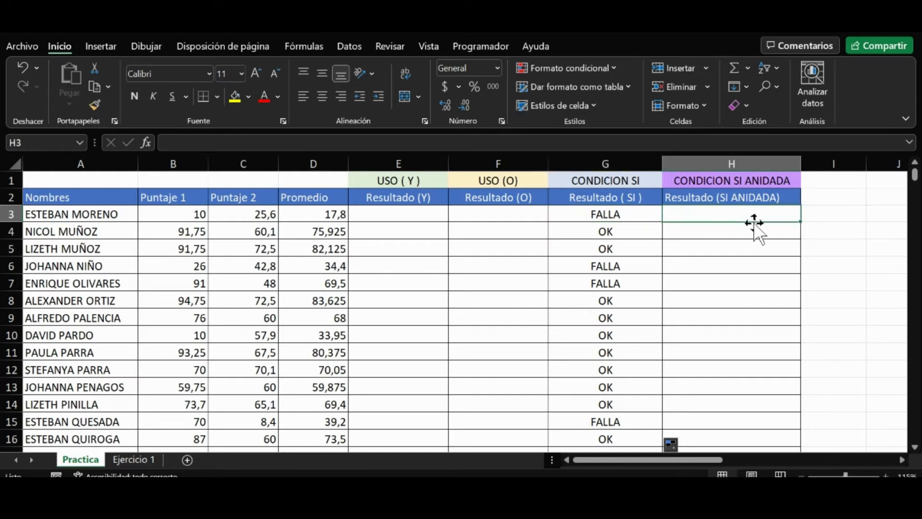
pyautogui.write('=')
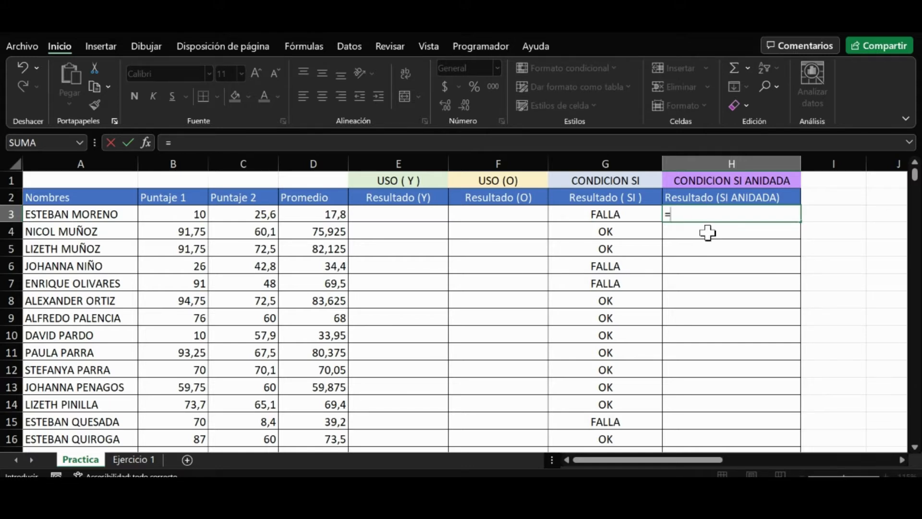
pyautogui.write('SI')
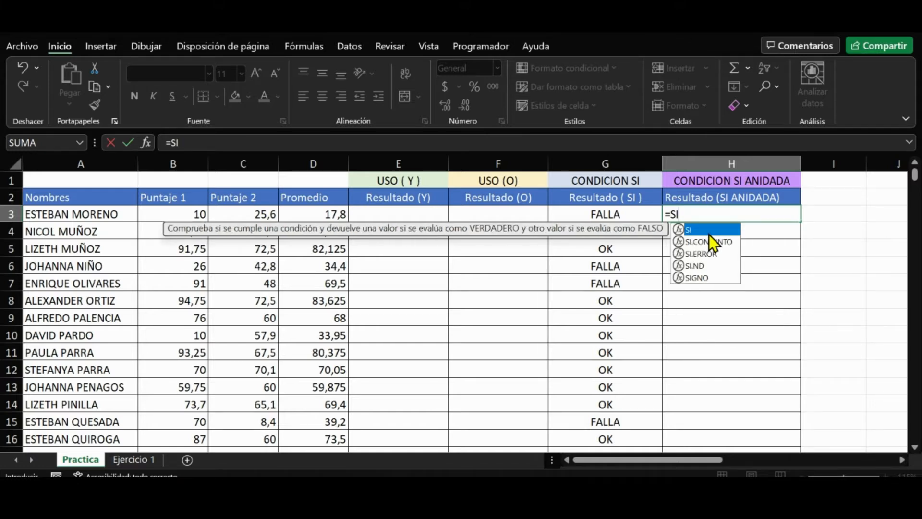
pyautogui.write('(')
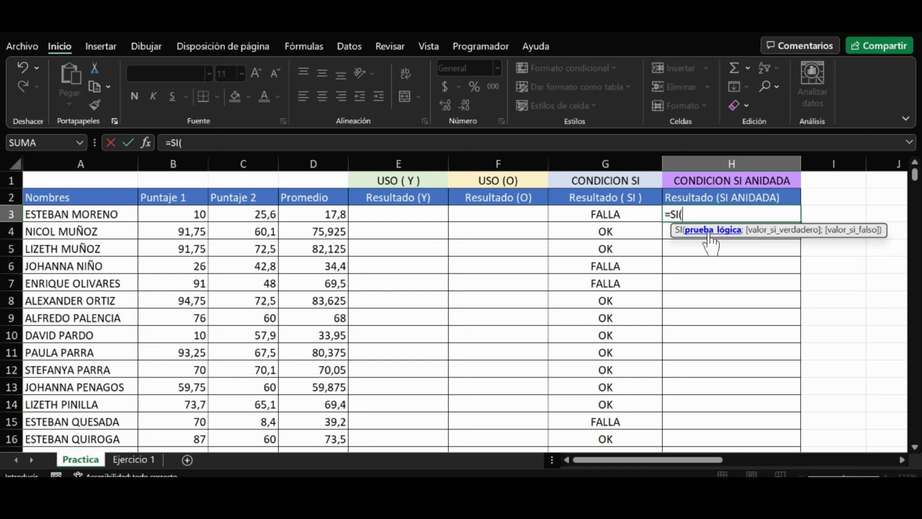
pyautogui.click(165, 214)
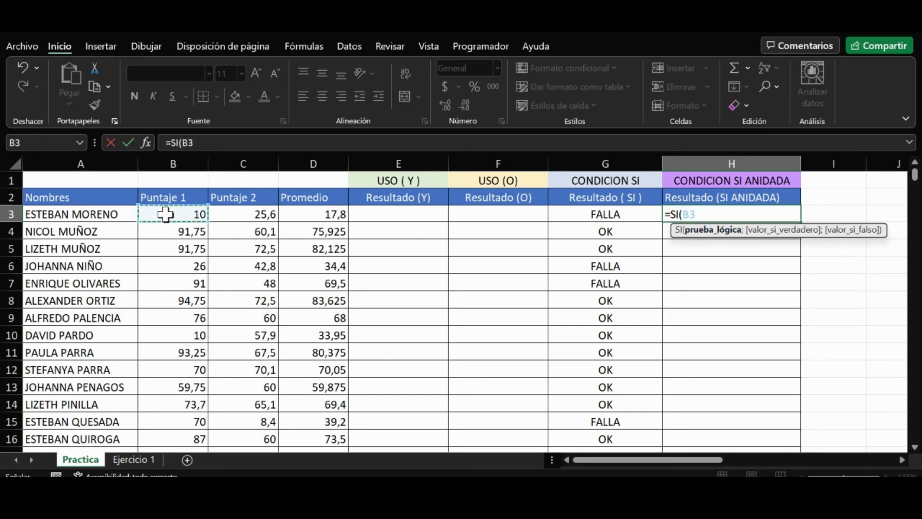
pyautogui.write('=10')
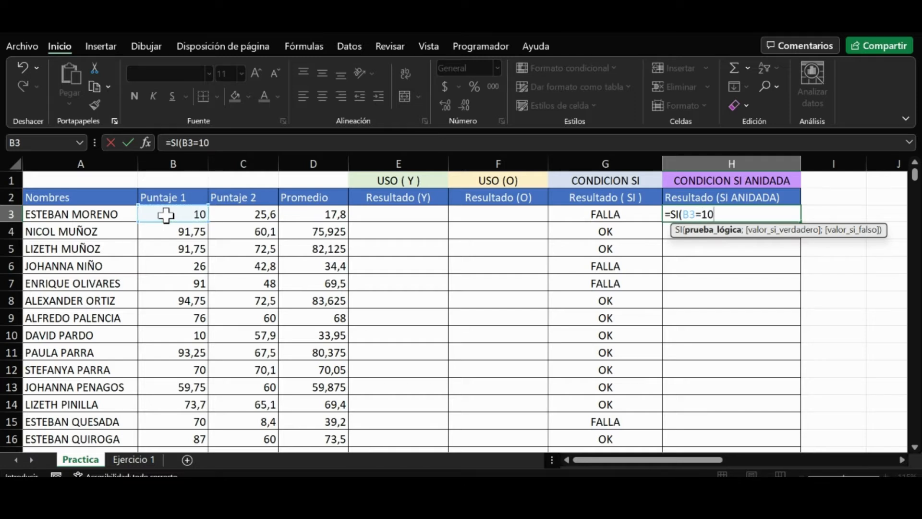
pyautogui.write(';')
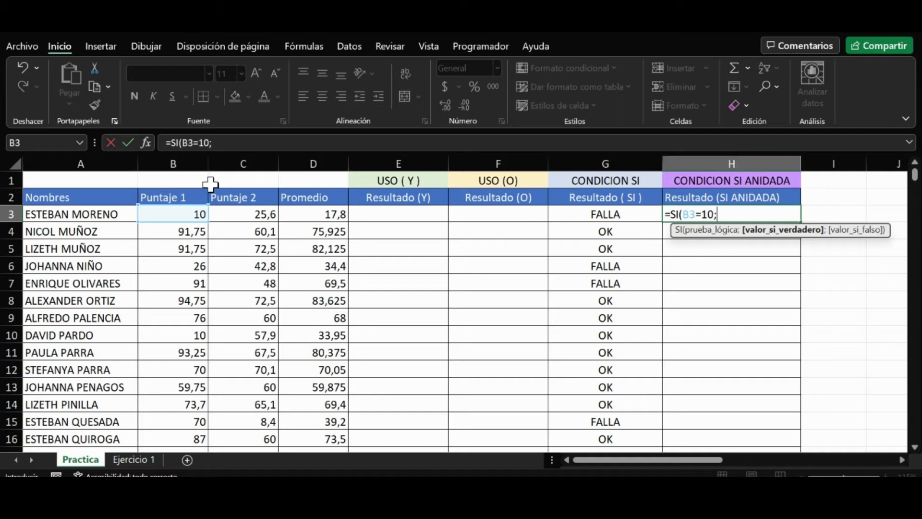
pyautogui.click(264, 214)
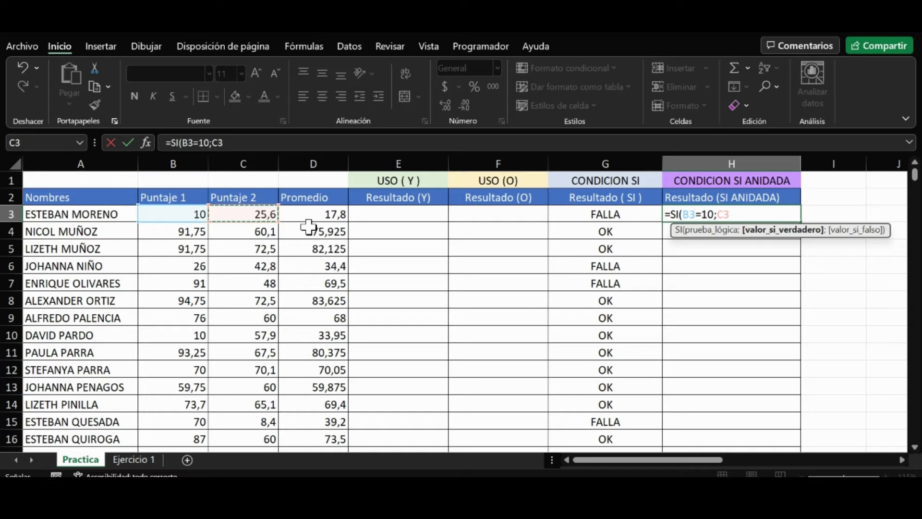
pyautogui.write('>10')
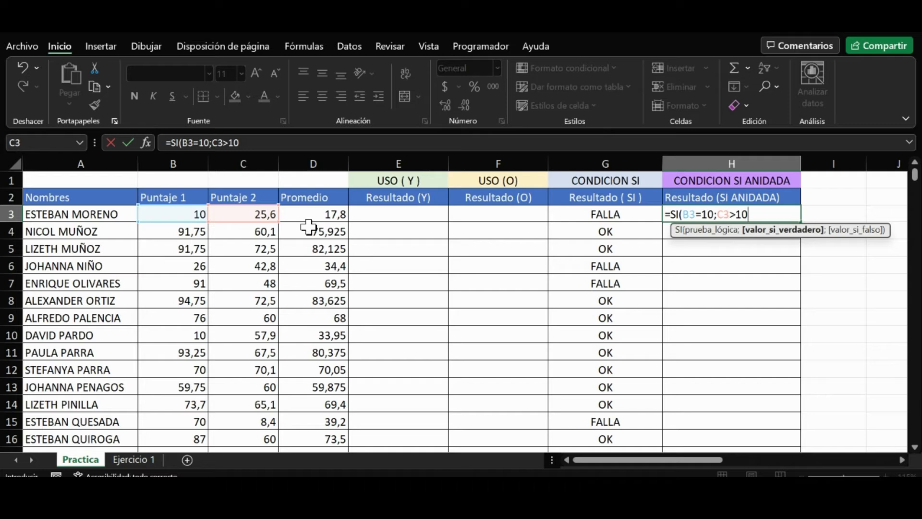
pyautogui.write(';')
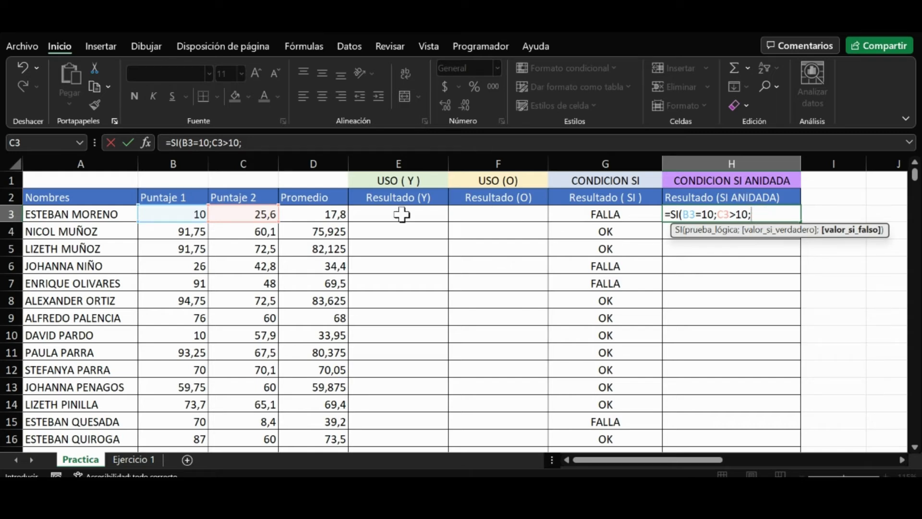
pyautogui.click(322, 217)
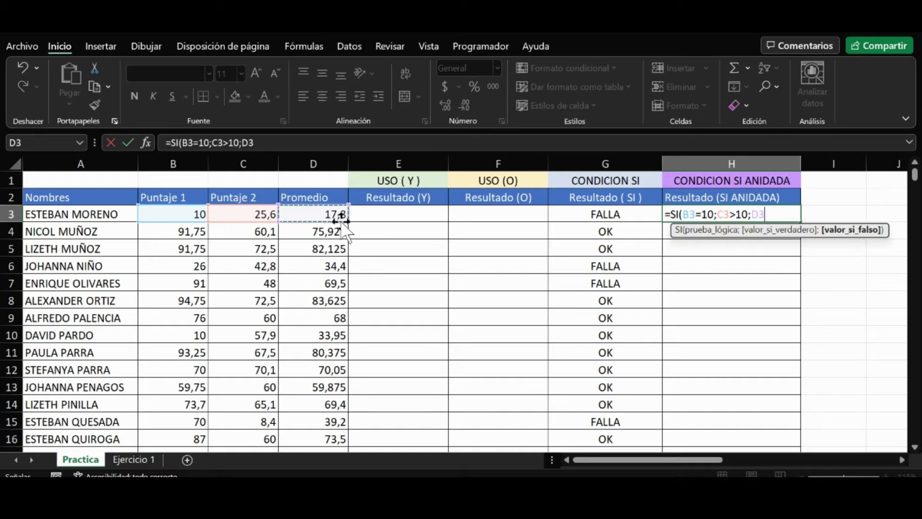
pyautogui.write('z')
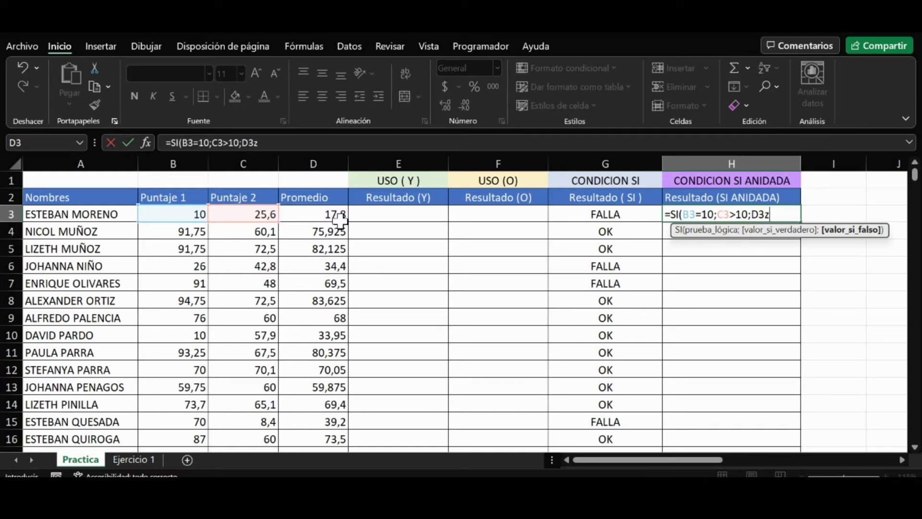
pyautogui.press('BackSpace')
pyautogui.write('>')
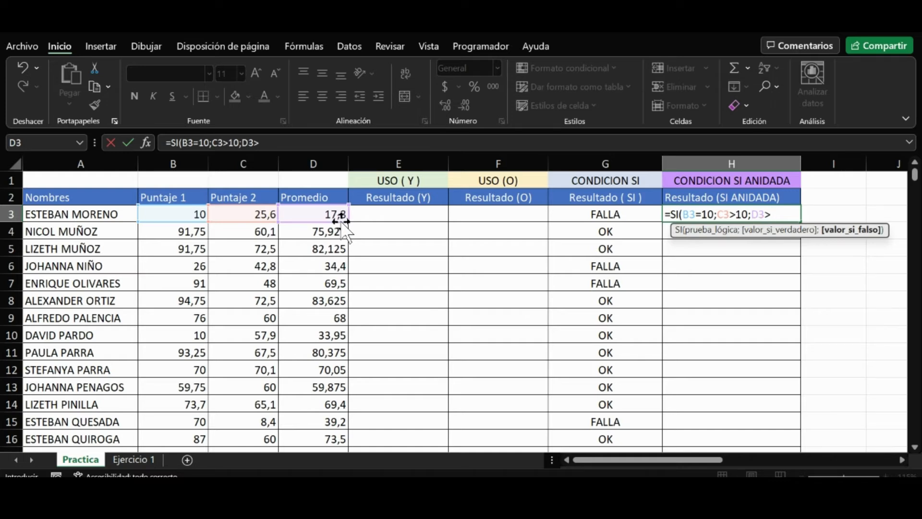
pyautogui.write('50;')
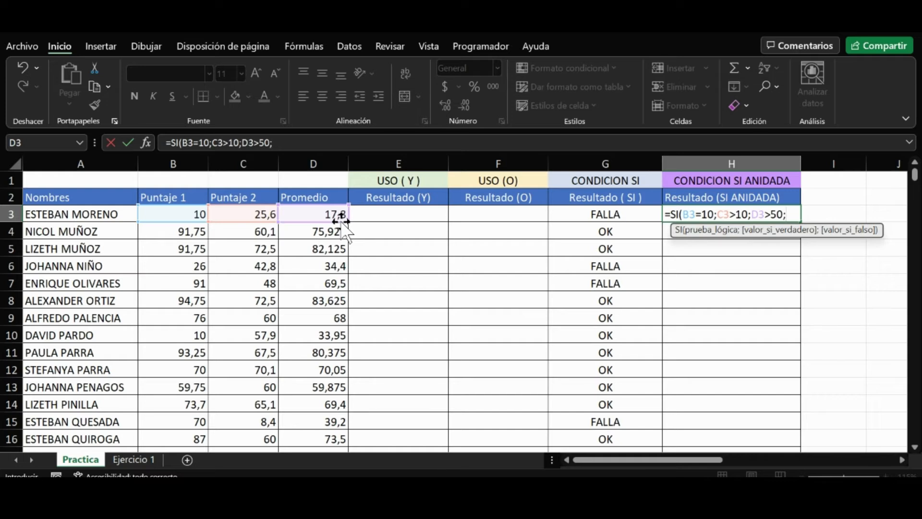
pyautogui.write('"')
pyautogui.hotkey('alt', 'Tab')
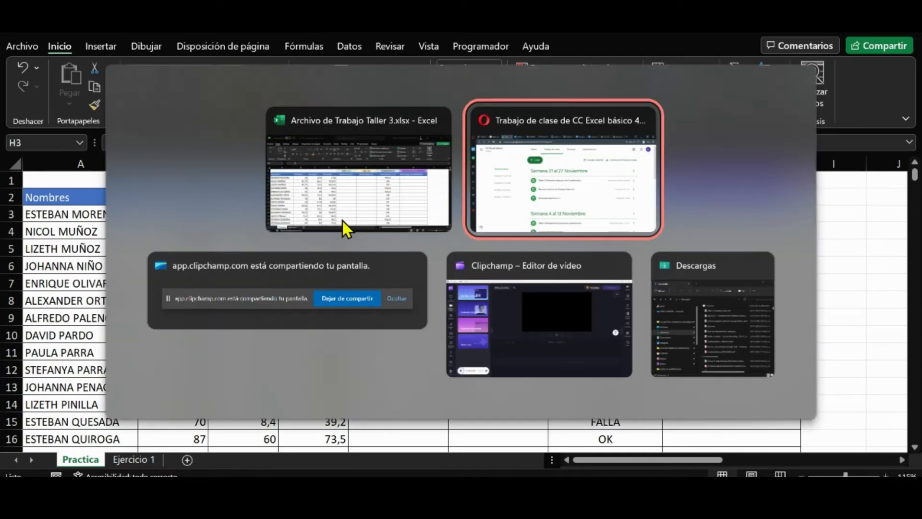
pyautogui.hotkey('alt', 'Tab')
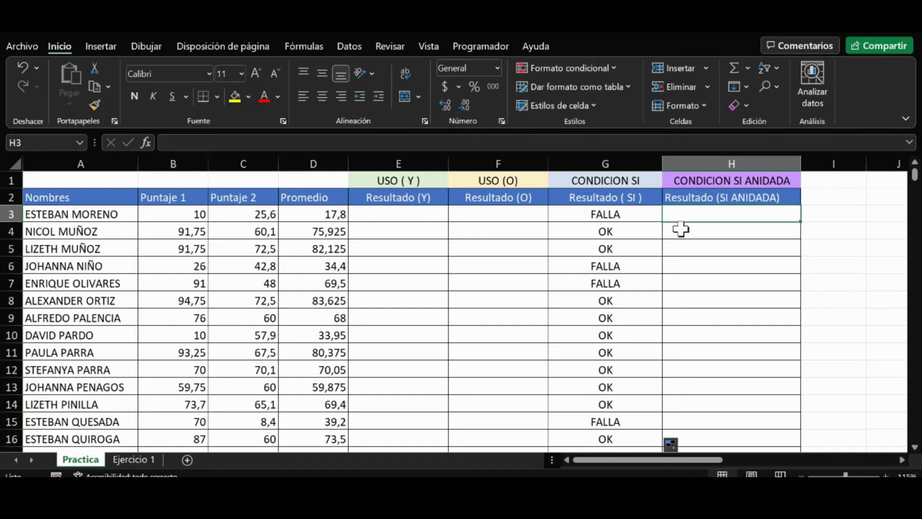
pyautogui.click(606, 215)
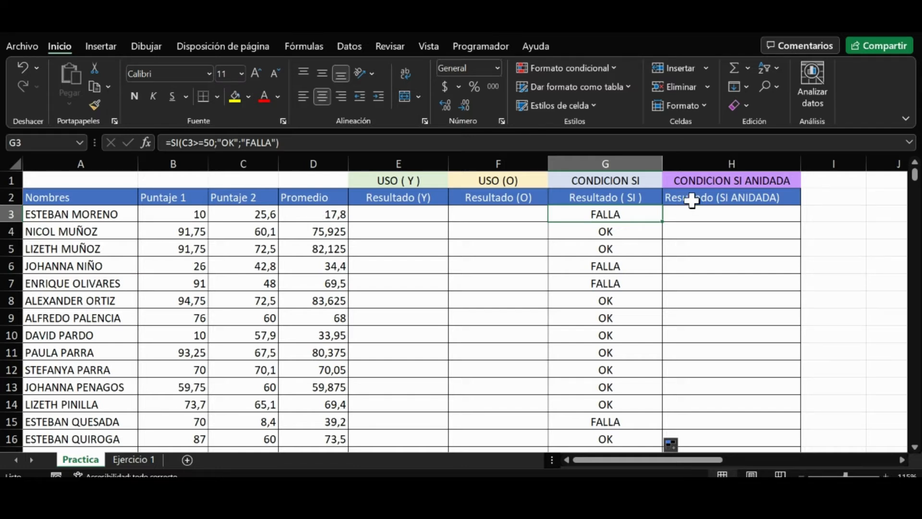
pyautogui.moveTo(697, 180); pyautogui.dragTo(700, 199)
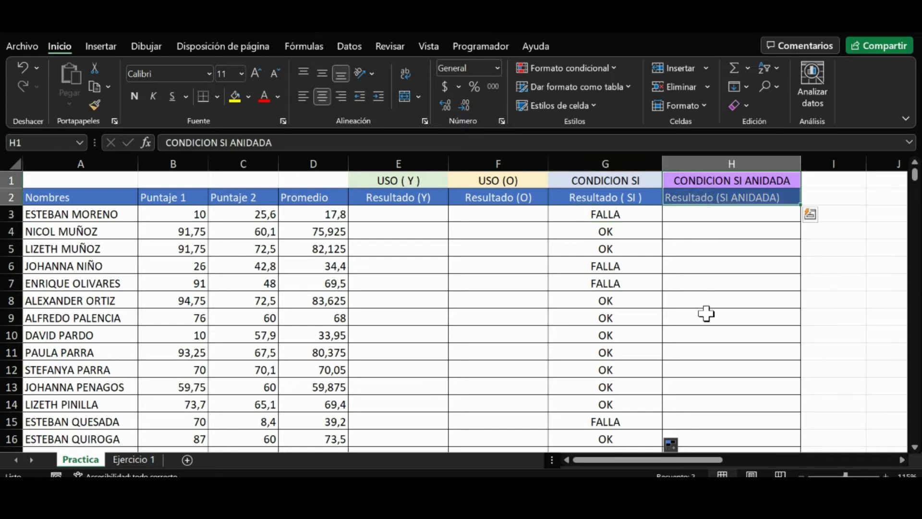
pyautogui.click(735, 215)
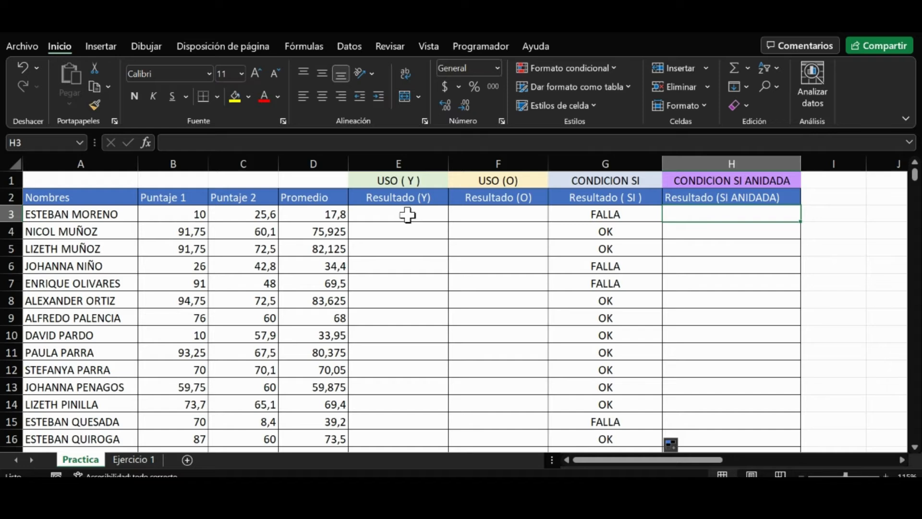
pyautogui.click(405, 159)
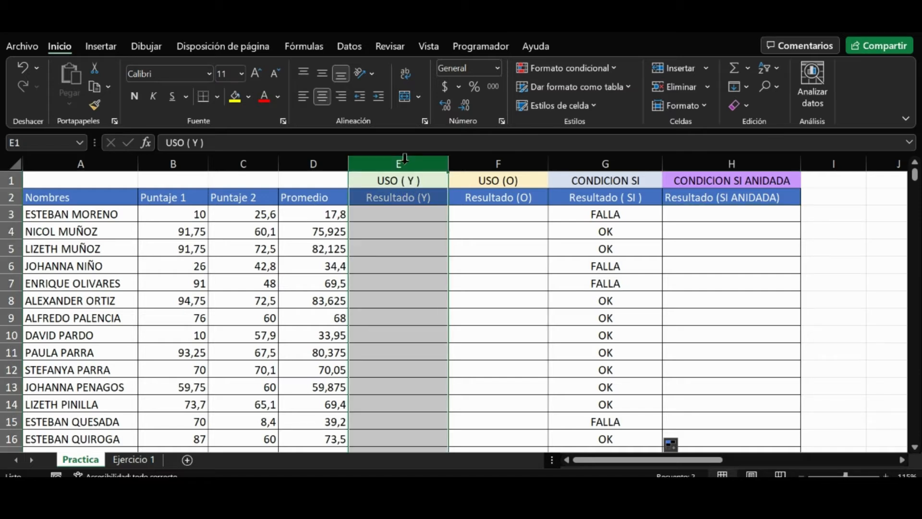
pyautogui.click(505, 155)
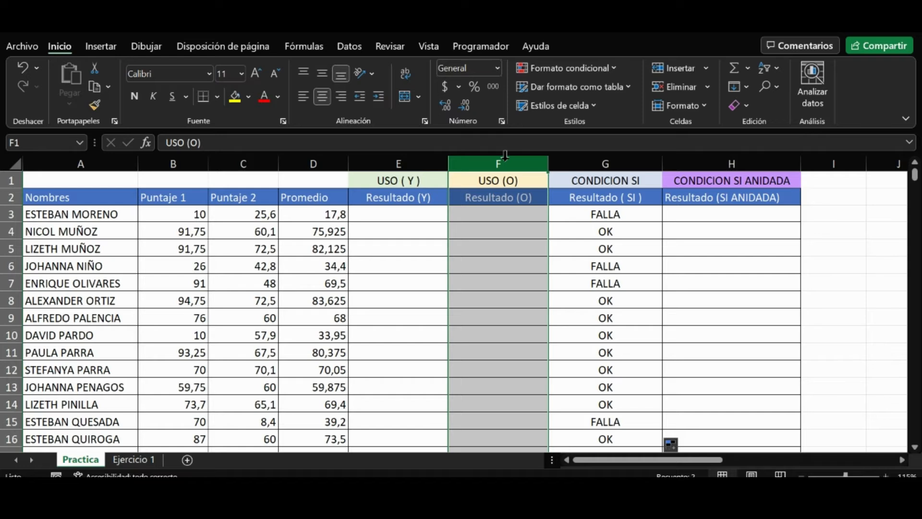
# - Enter the formula =Y(B3=10;C3>25) in cell E3 of the Resultado (Y) column
pyautogui.click(423, 215)
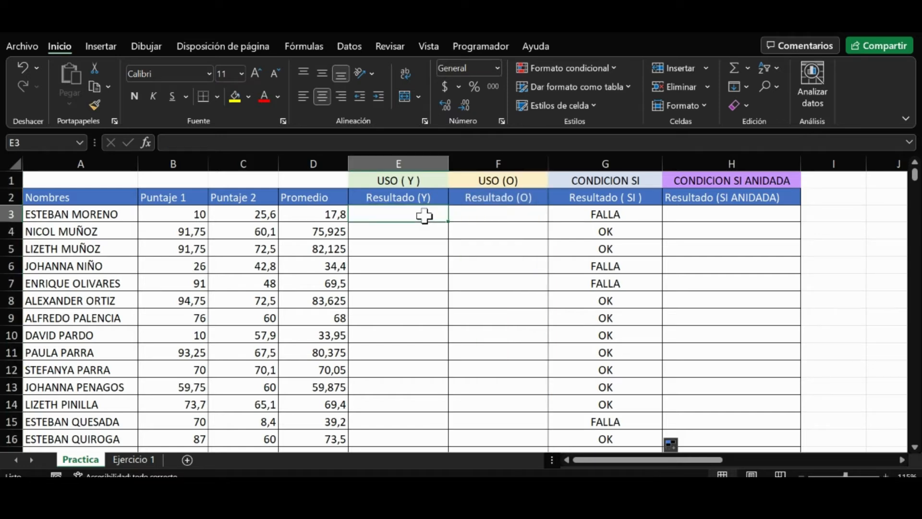
pyautogui.write('=')
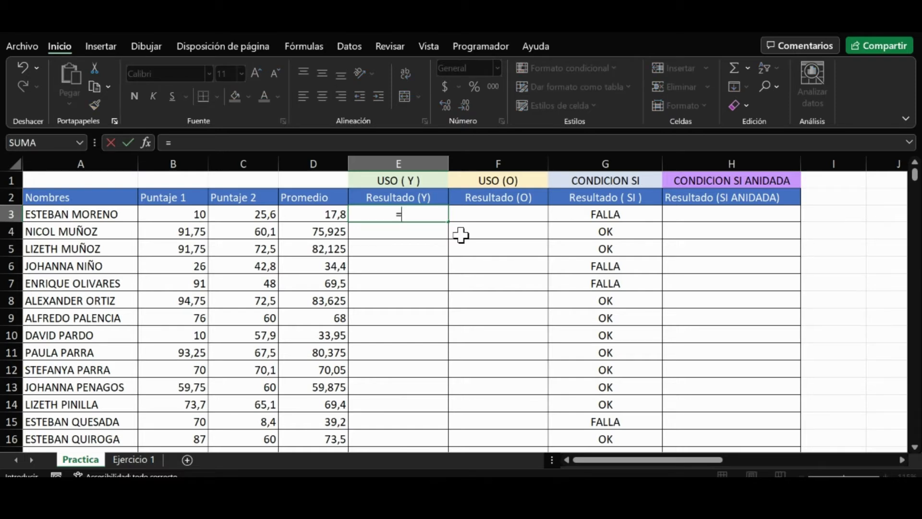
pyautogui.write('Y')
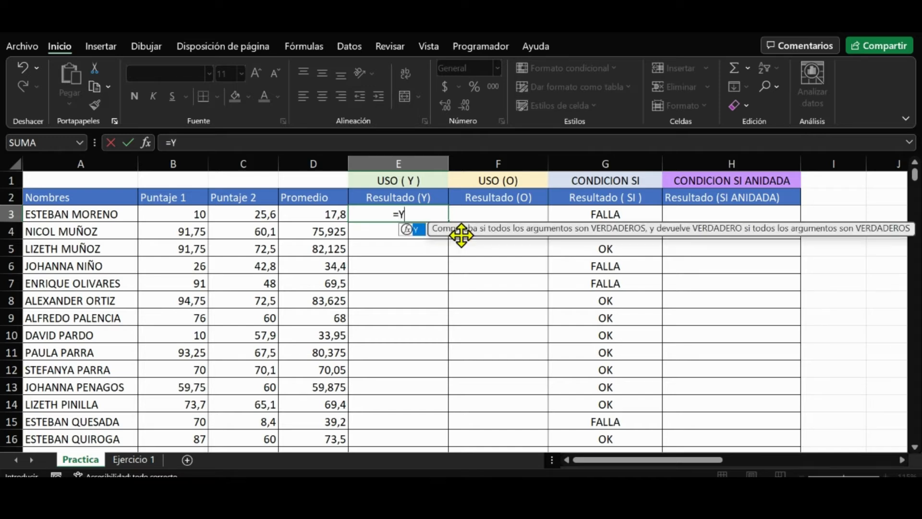
pyautogui.write('(')
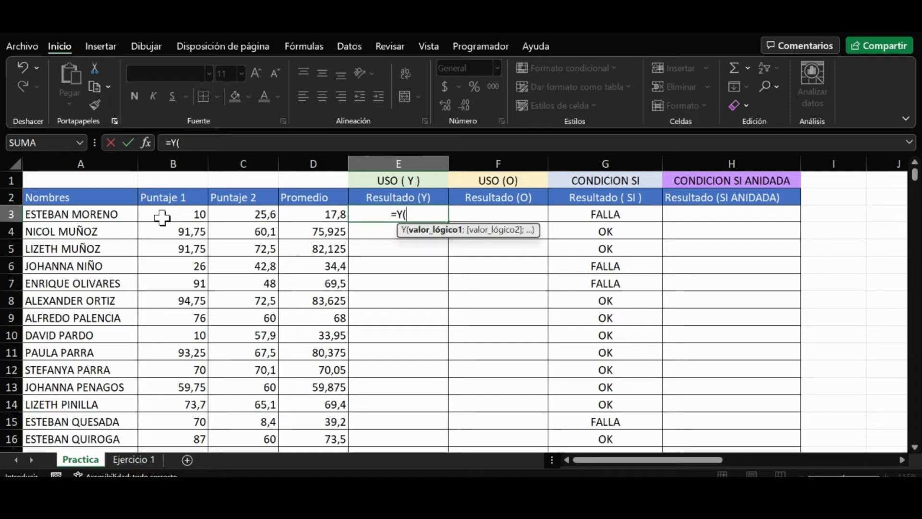
pyautogui.click(162, 217)
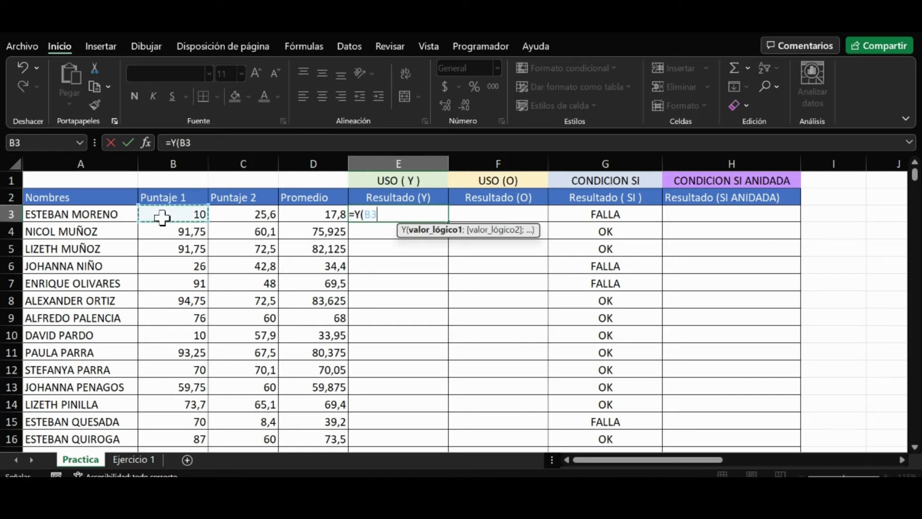
pyautogui.write('=10')
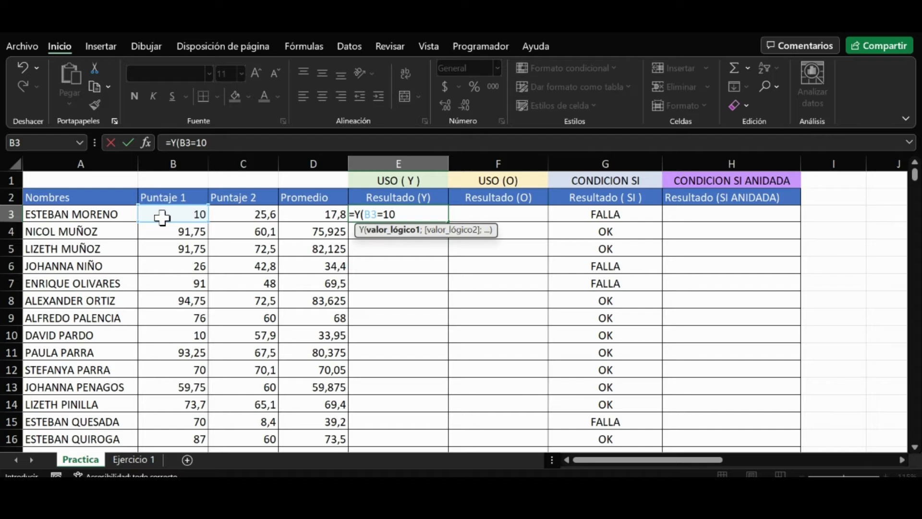
pyautogui.write(';')
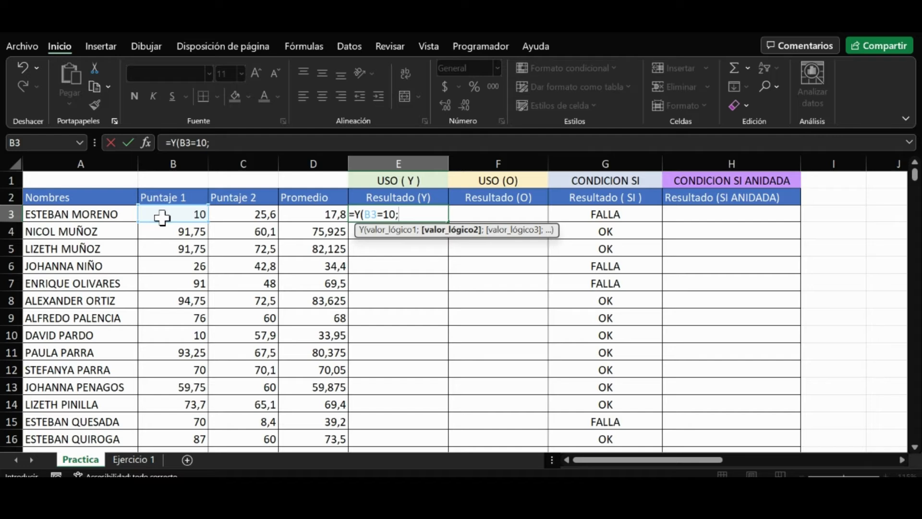
pyautogui.click(250, 214)
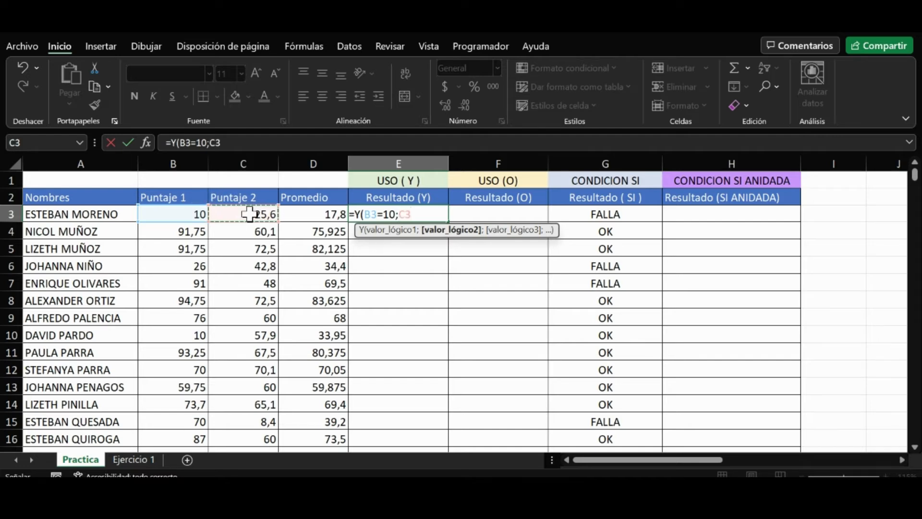
pyautogui.write('>25')
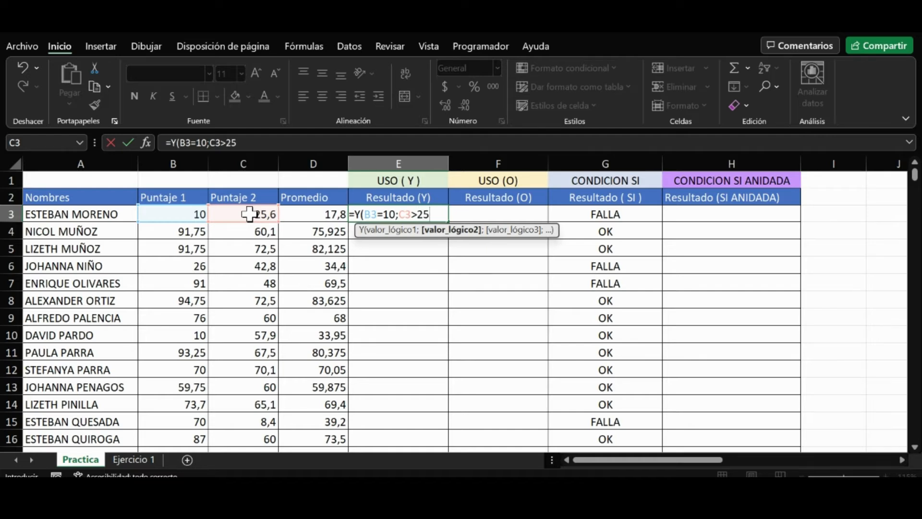
pyautogui.write(')')
pyautogui.press('Return')
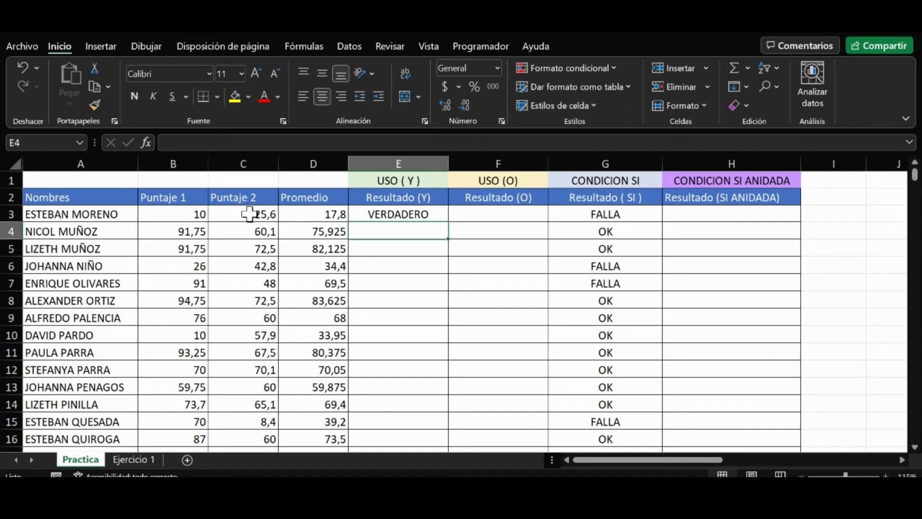
# - Change the second condition of the Y formula in E3 to C3<25
pyautogui.click(409, 214)
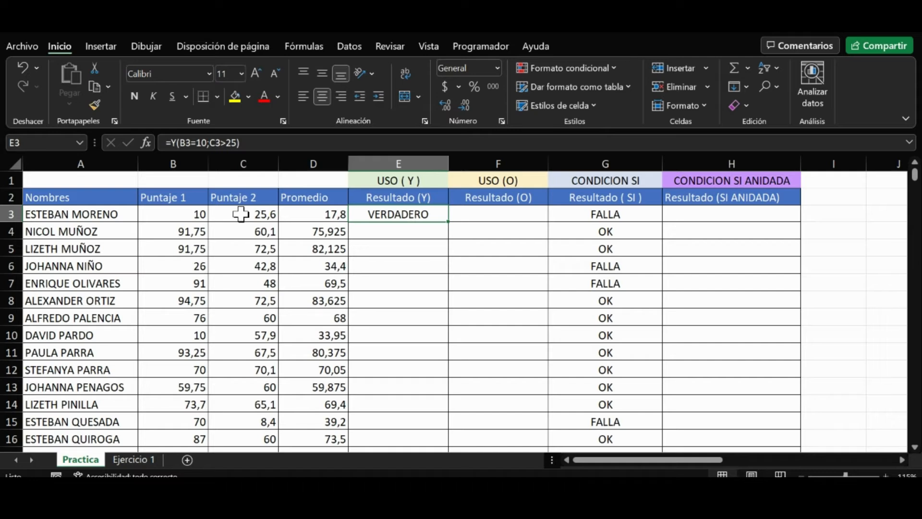
pyautogui.click(213, 144)
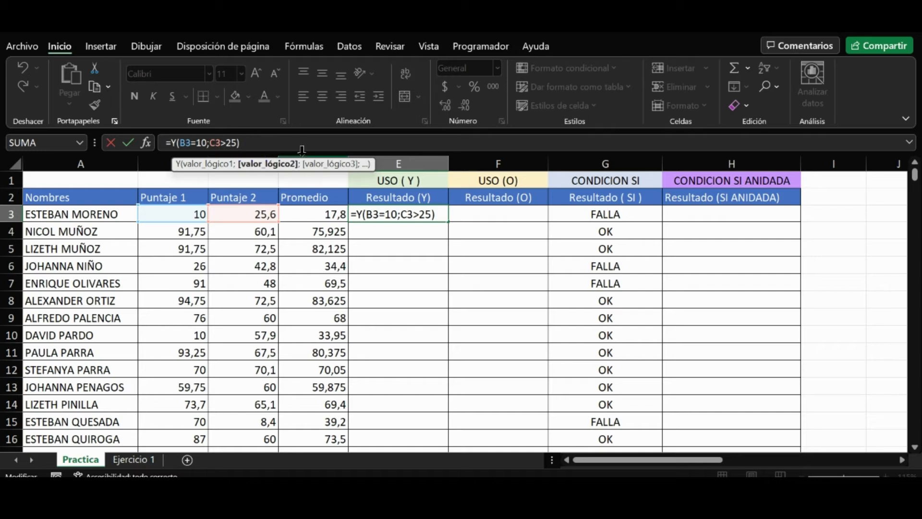
pyautogui.press('BackSpace')
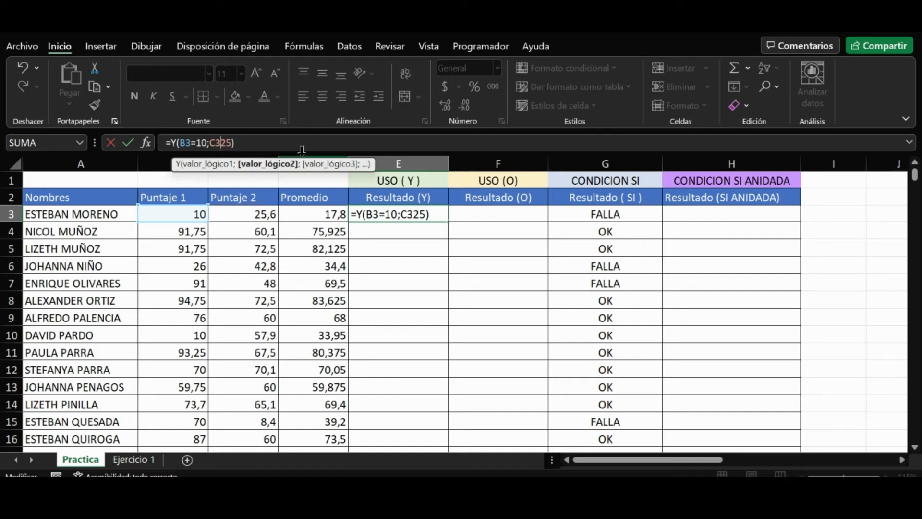
pyautogui.write('>')
pyautogui.press('BackSpace')
pyautogui.write('<')
pyautogui.press('Return')
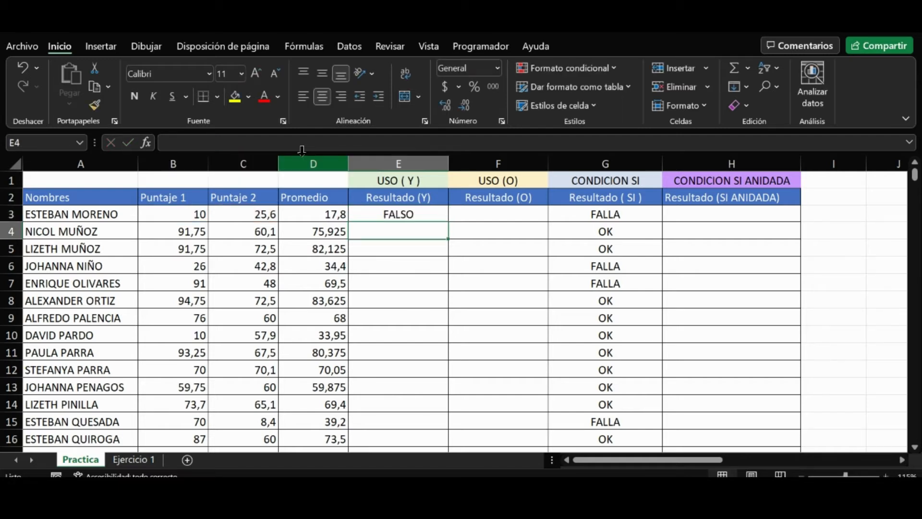
# - Copy the Y formula from E3 into F3 of the Resultado (O) column
pyautogui.press('Up')
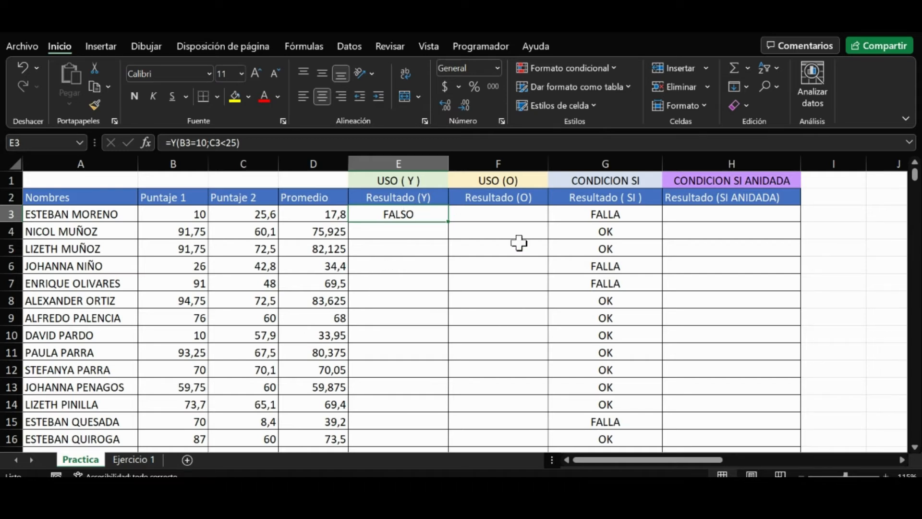
pyautogui.hotkey('ctrl', 'c')
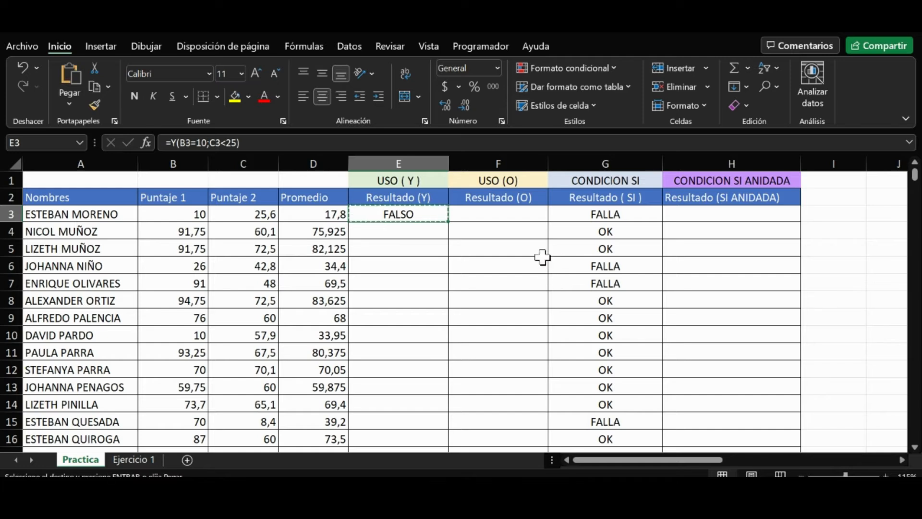
pyautogui.click(484, 222)
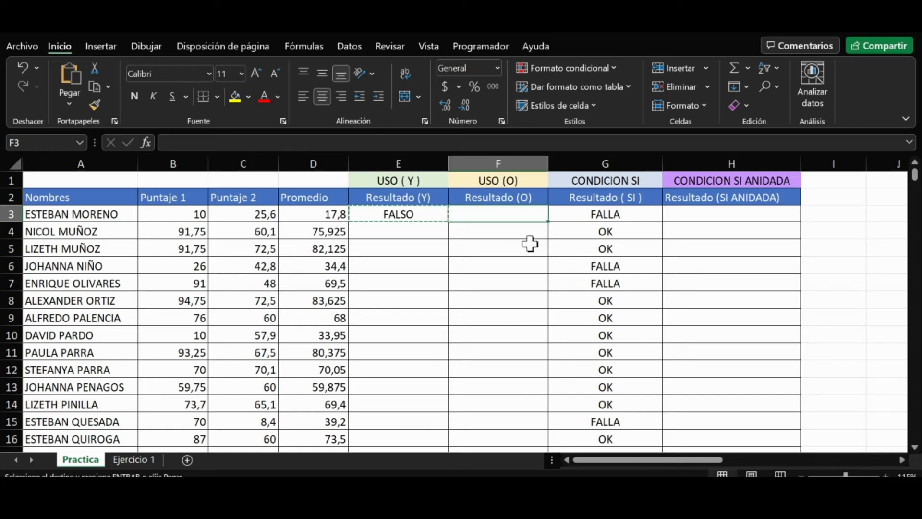
pyautogui.hotkey('ctrl', 'v')
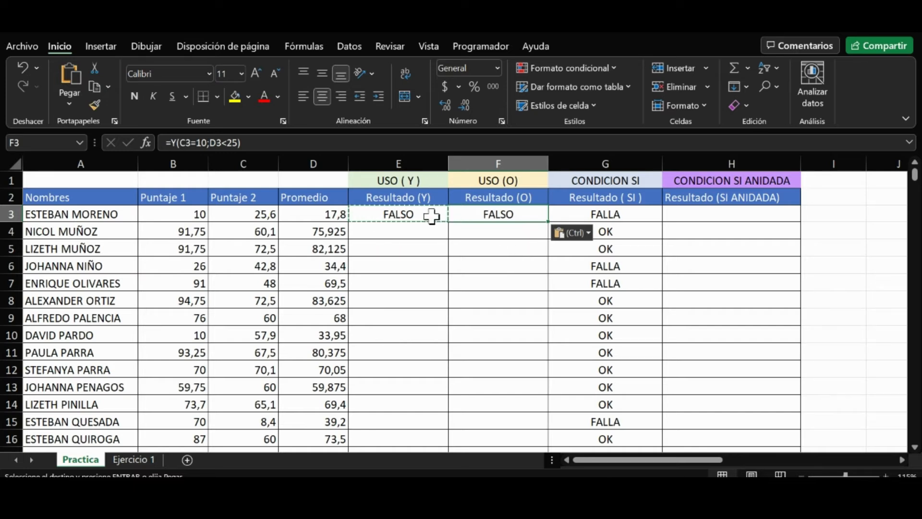
# - Compare the cell references in the E3 formula with those in the F3 copy
pyautogui.click(414, 216)
pyautogui.click(485, 214)
pyautogui.click(386, 218)
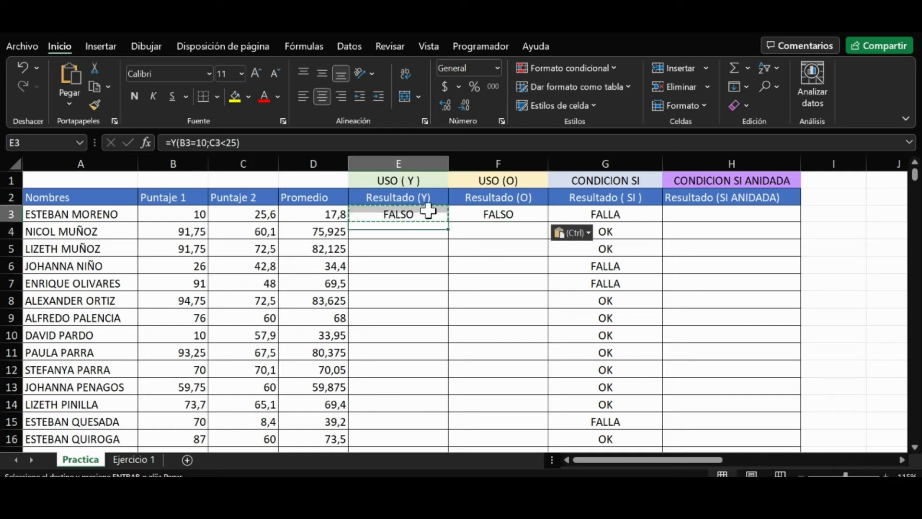
pyautogui.click(489, 211)
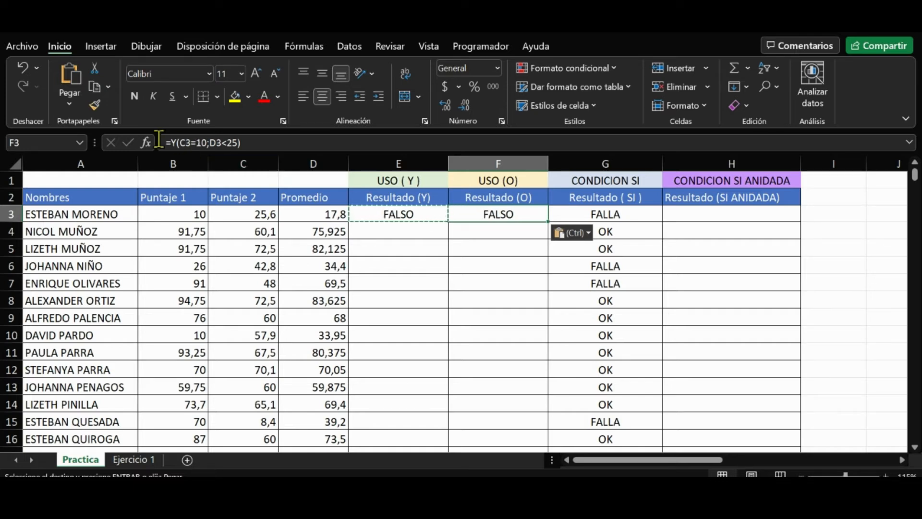
pyautogui.click(398, 220)
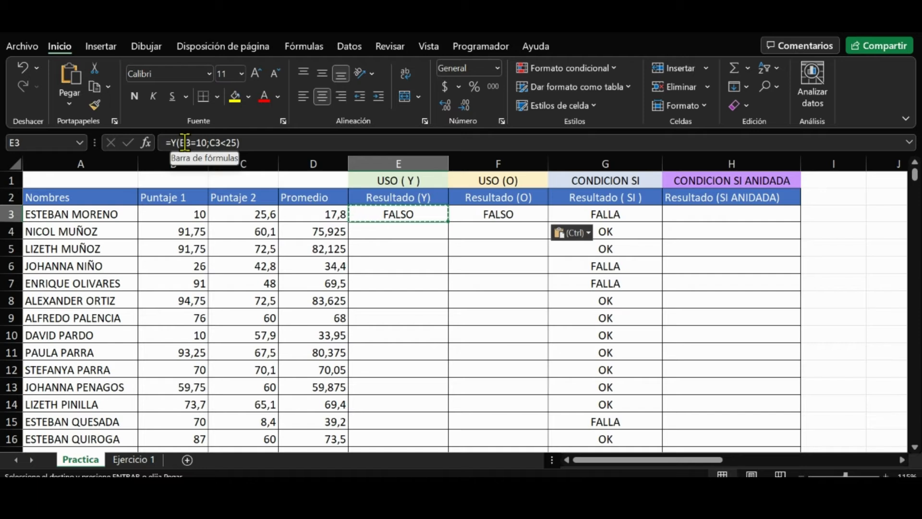
pyautogui.click(478, 220)
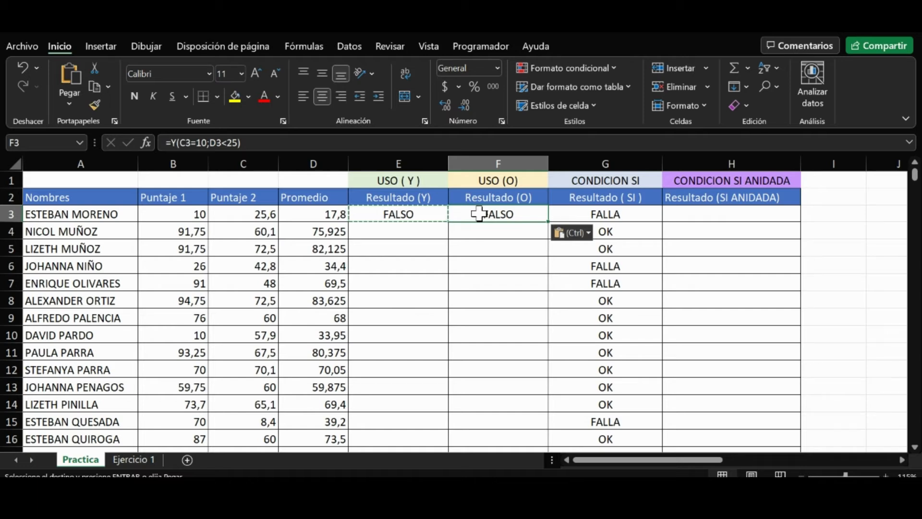
# - Anchor the column references in the E3 formula so it reads =Y($B3=10;$C3<25)
pyautogui.click(399, 214)
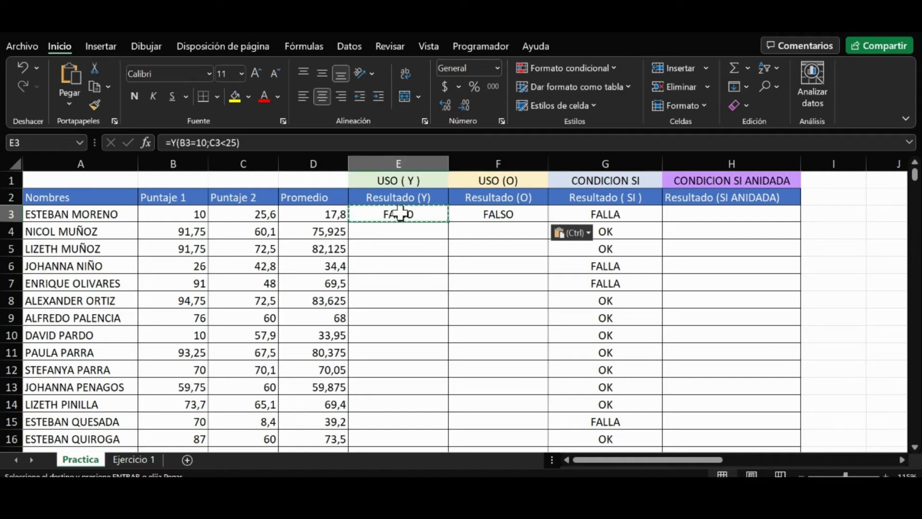
pyautogui.click(181, 142)
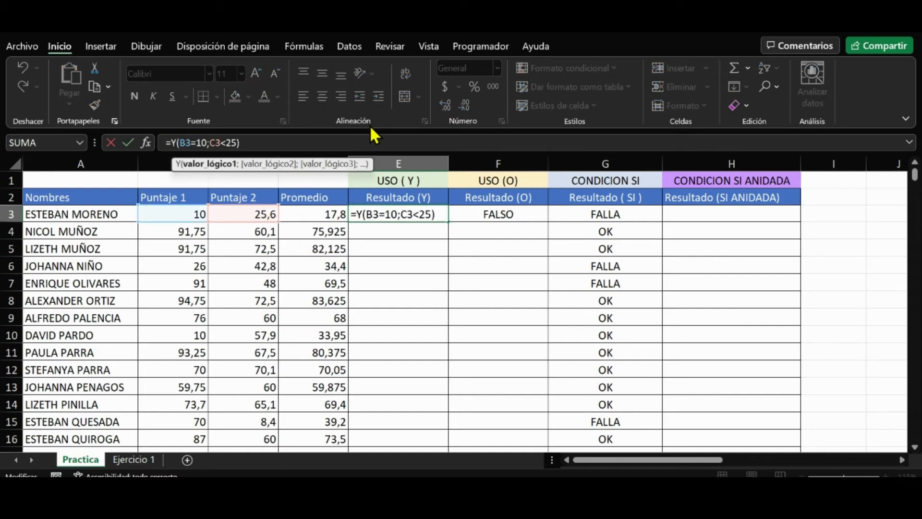
pyautogui.write('$')
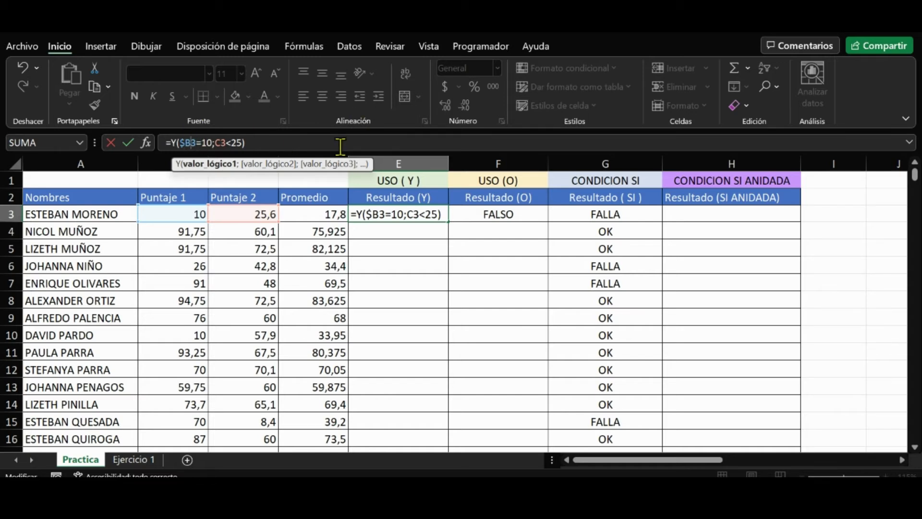
pyautogui.write('$')
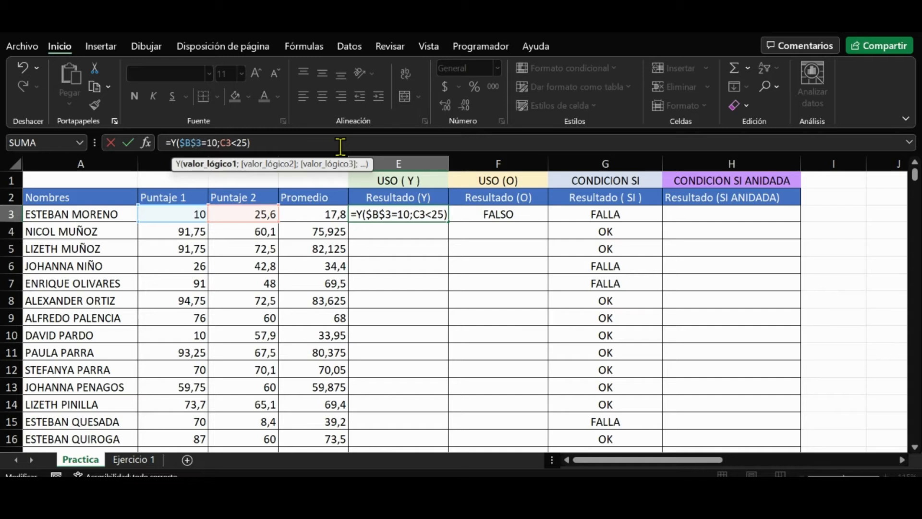
pyautogui.press('BackSpace')
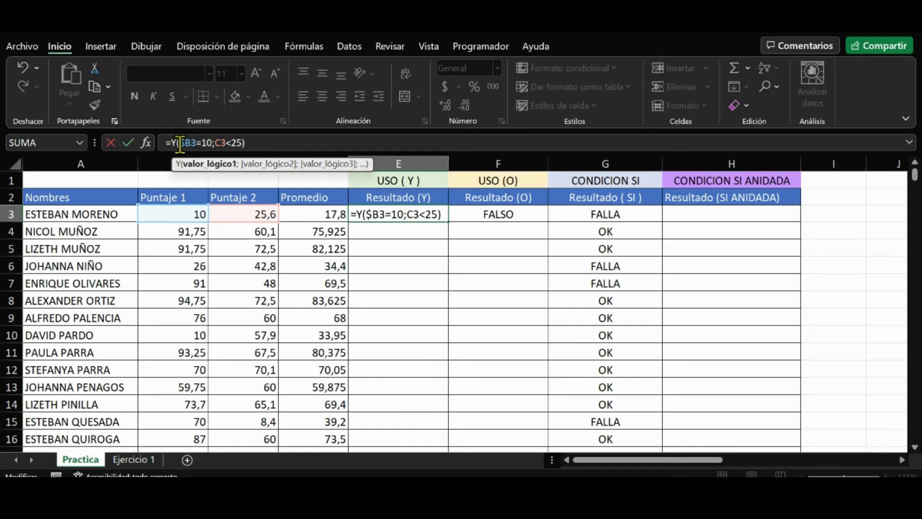
pyautogui.click(214, 142)
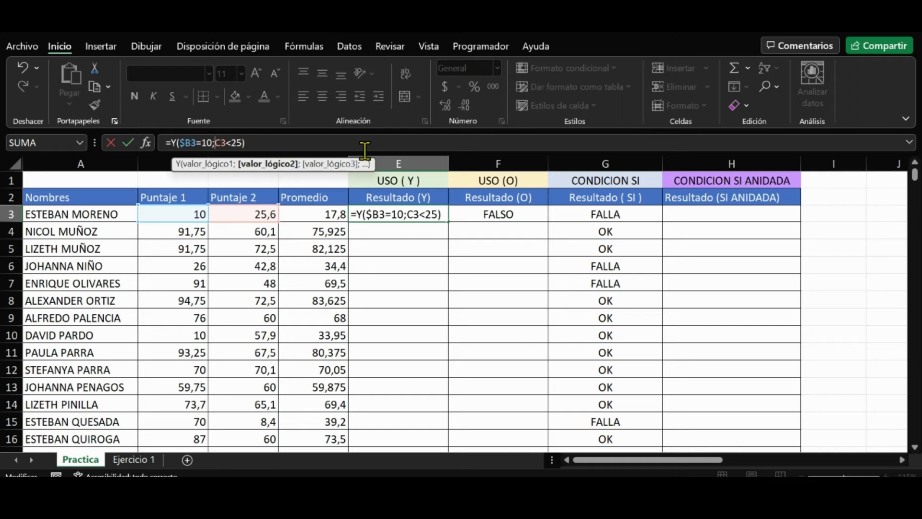
pyautogui.write('$')
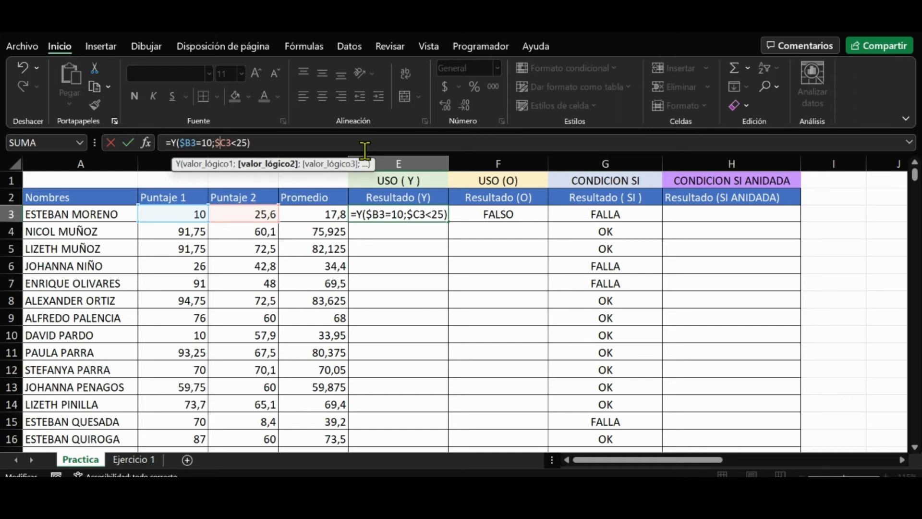
pyautogui.press('Return')
pyautogui.press('Up')
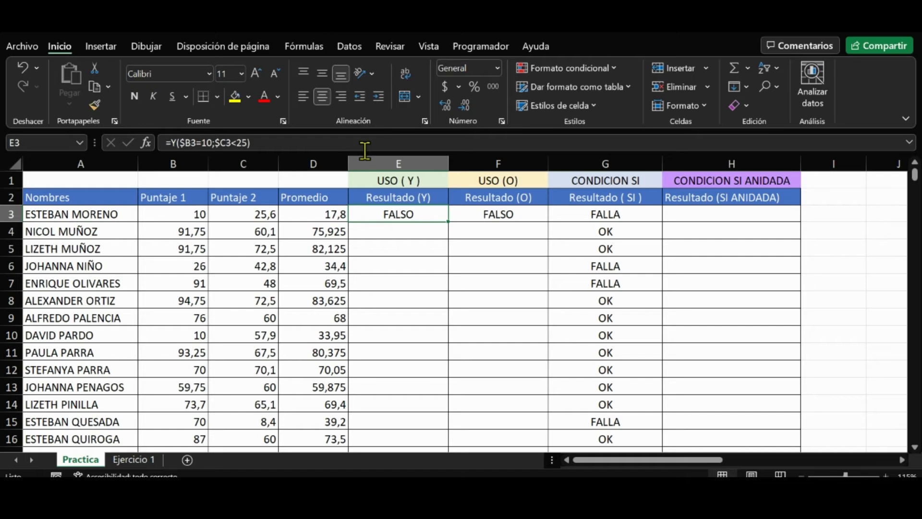
# - Clear F3 and replace its content with a copy of the column-anchored Y formula from E3
pyautogui.click(499, 213)
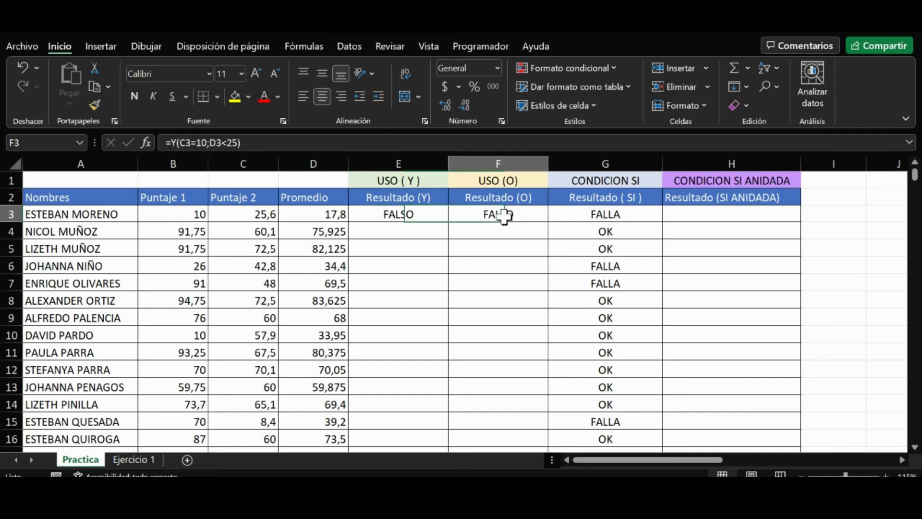
pyautogui.press('Delete')
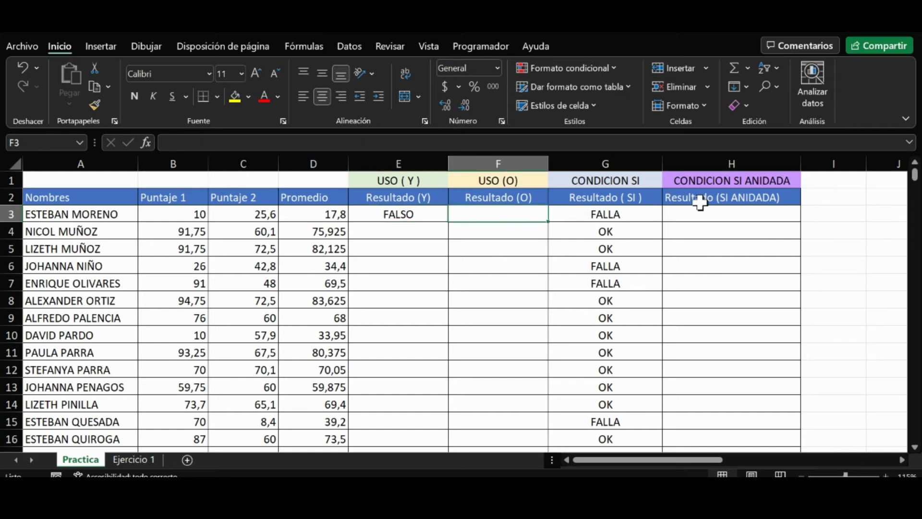
pyautogui.click(420, 213)
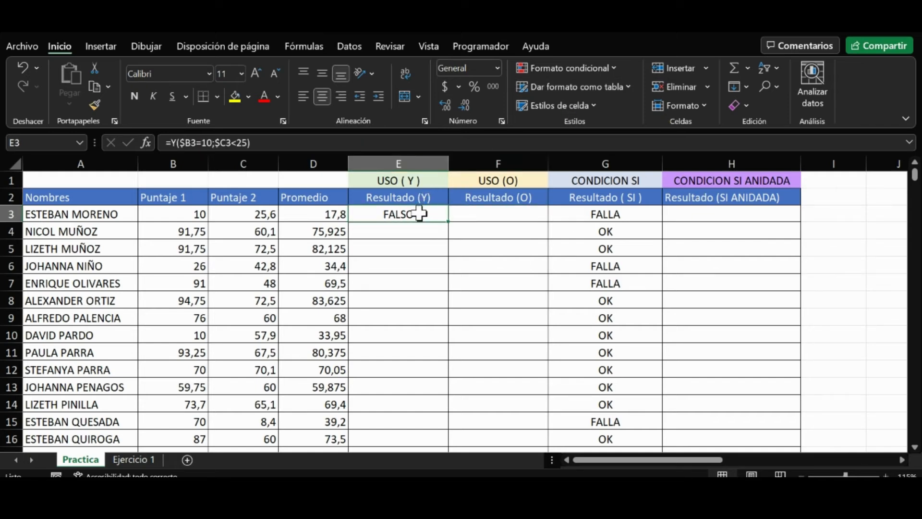
pyautogui.hotkey('ctrl', 'c')
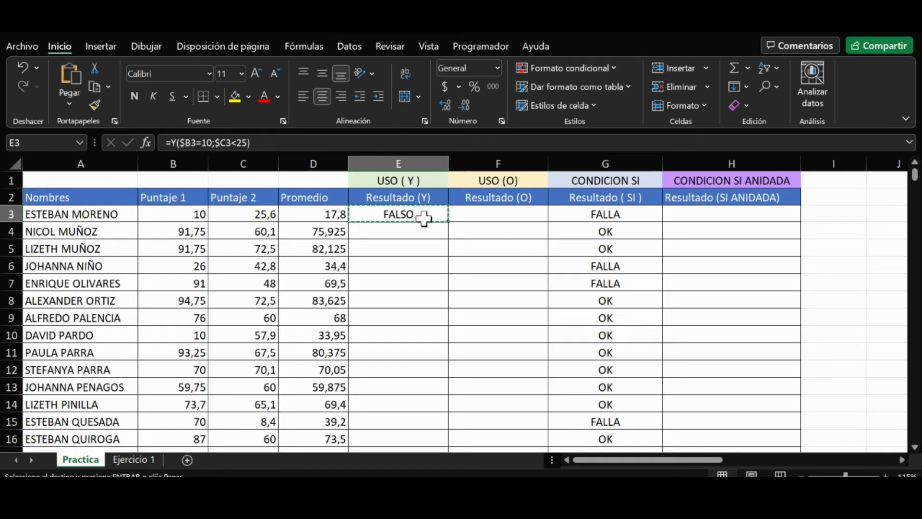
pyautogui.click(497, 213)
pyautogui.hotkey('ctrl', 'v')
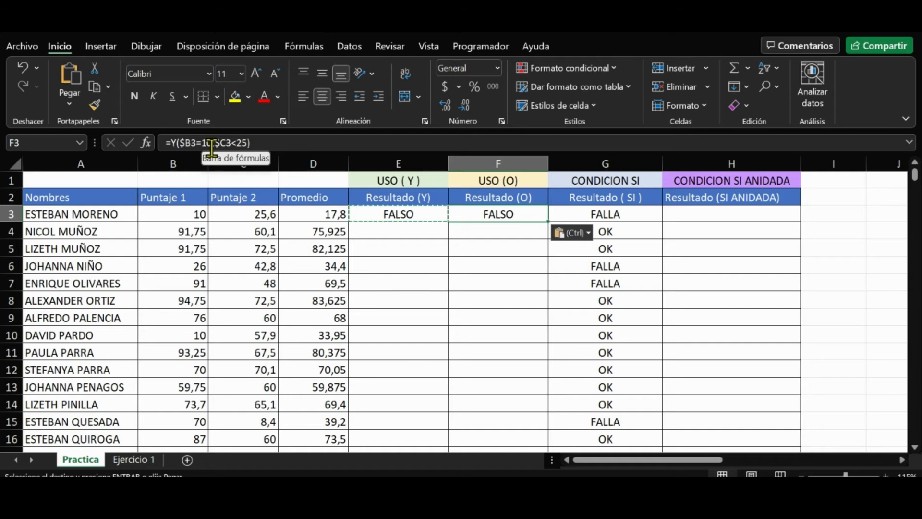
# - Replace the Y function in F3 with O so the formula reads =O($B3=10;$C3<25)
pyautogui.click(175, 143)
pyautogui.press('BackSpace')
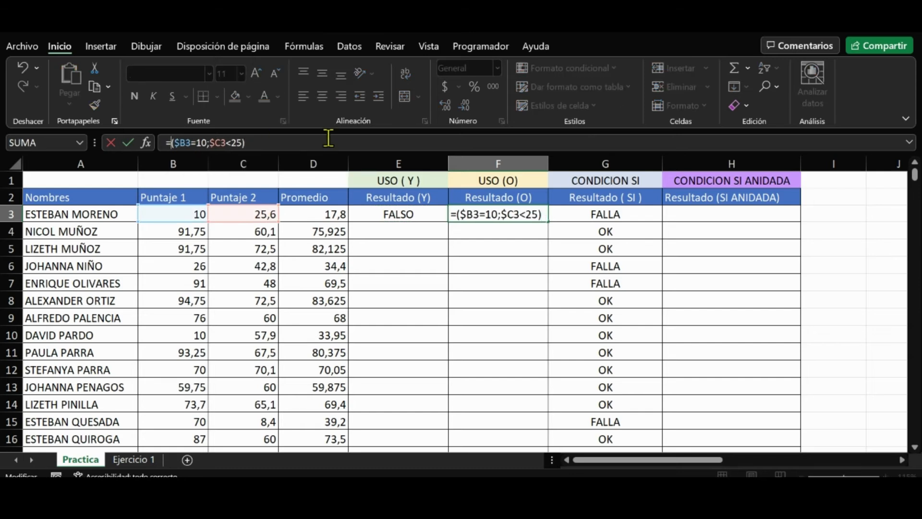
pyautogui.write('O')
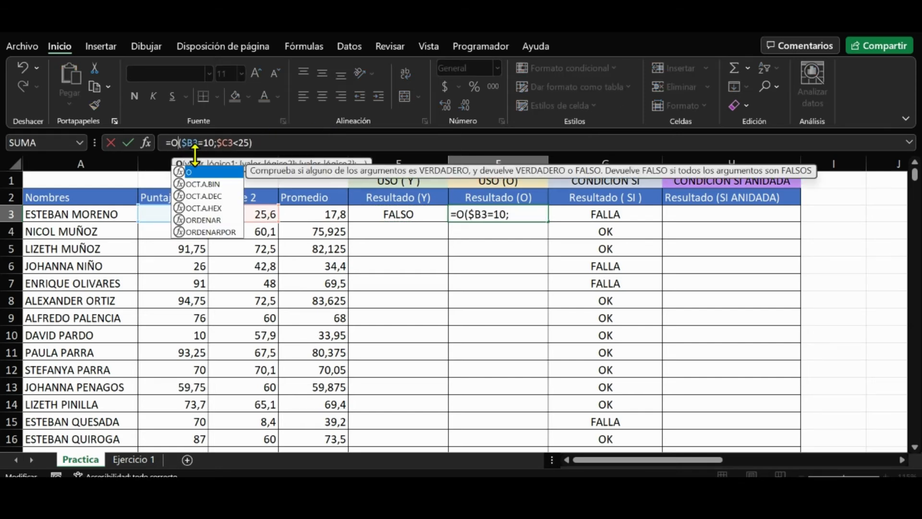
pyautogui.click(215, 142)
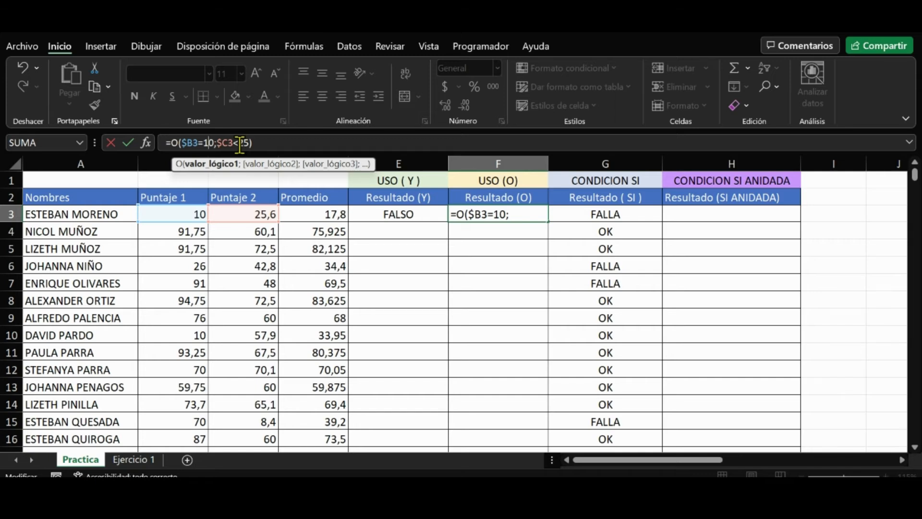
pyautogui.press('Return')
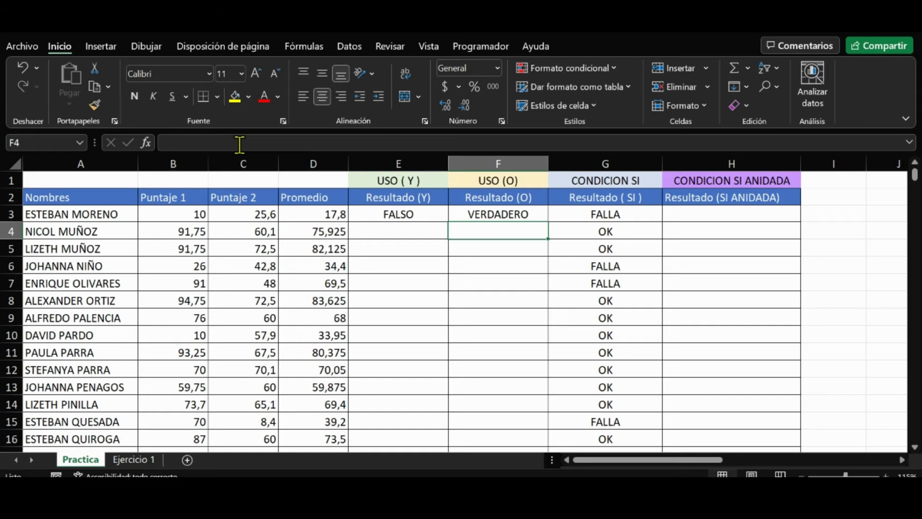
# - Compare the O formula in F3 with the Y formula in E3 and check both against the row's scores
pyautogui.click(507, 215)
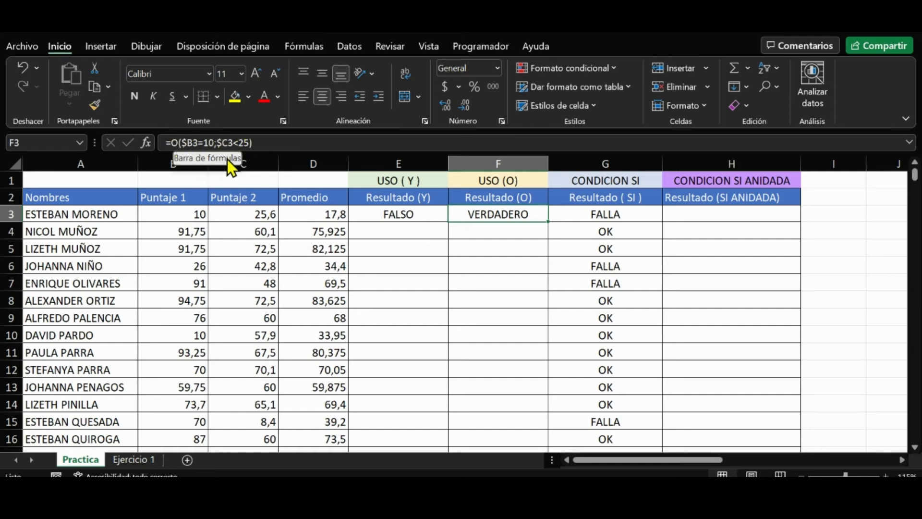
pyautogui.click(204, 144)
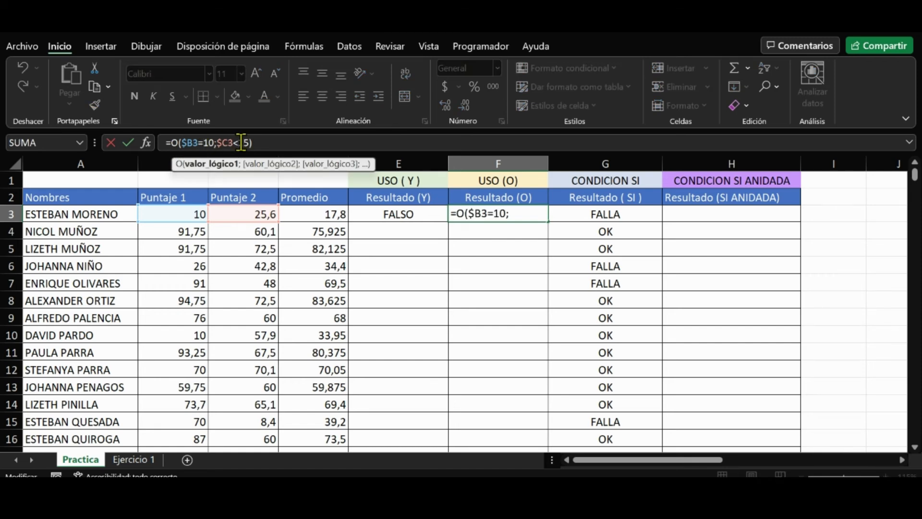
pyautogui.press('Escape')
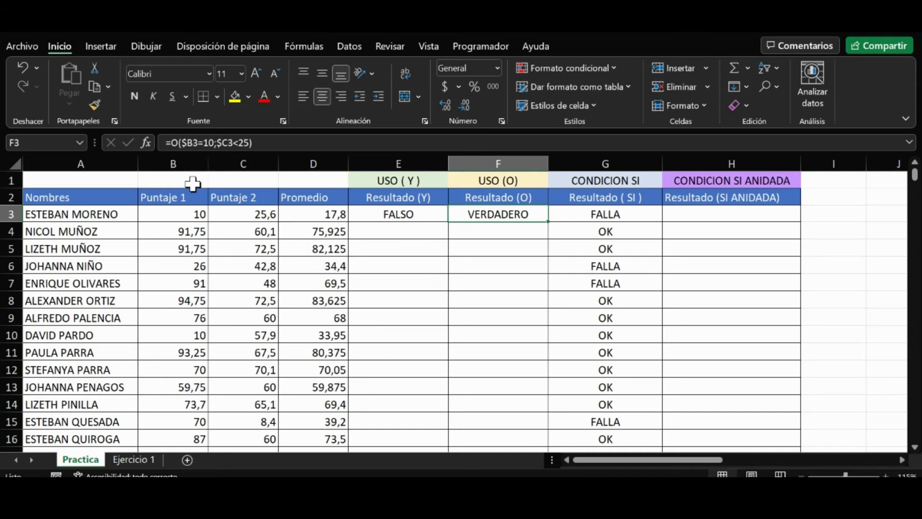
pyautogui.click(408, 212)
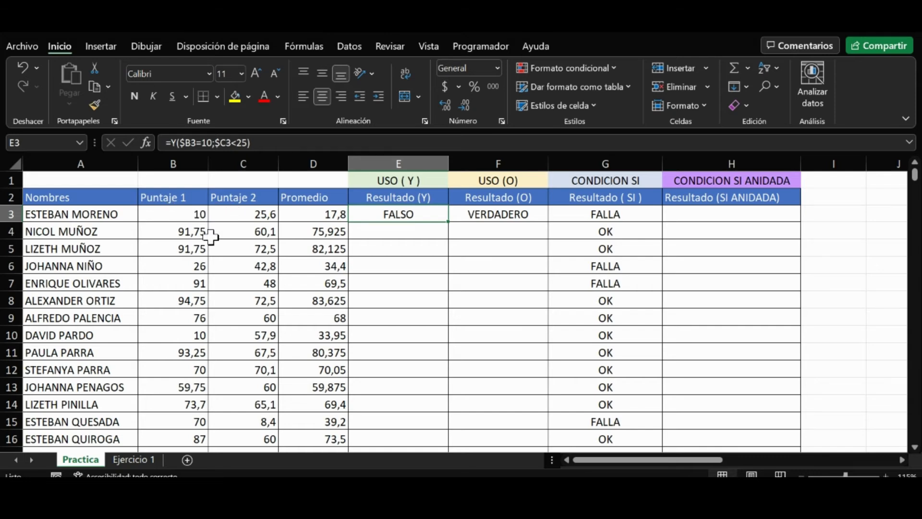
pyautogui.click(482, 214)
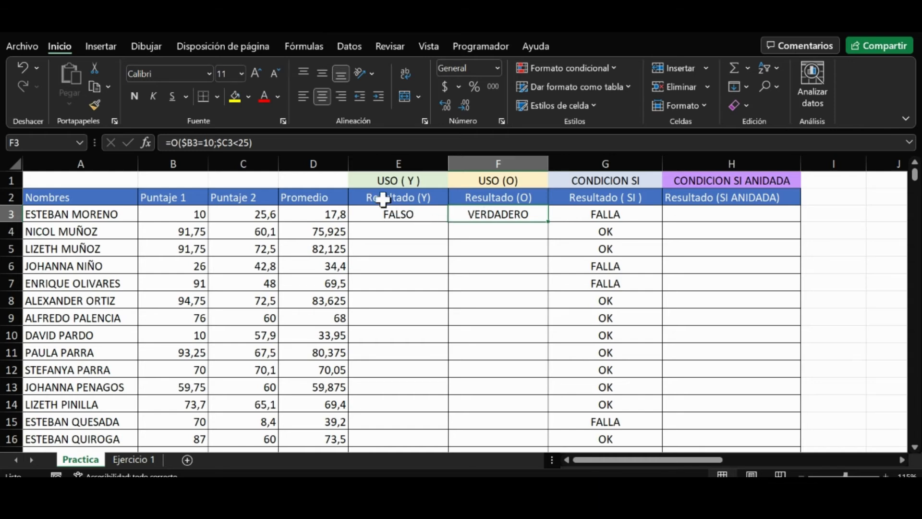
# - Fill the Y formula from E3 and the O formula from F3 down their columns to row 17
pyautogui.keyDown('shift'); pyautogui.click(383, 199); pyautogui.keyUp('shift')
pyautogui.moveTo(391, 214); pyautogui.dragTo(420, 425)
pyautogui.click(497, 178)
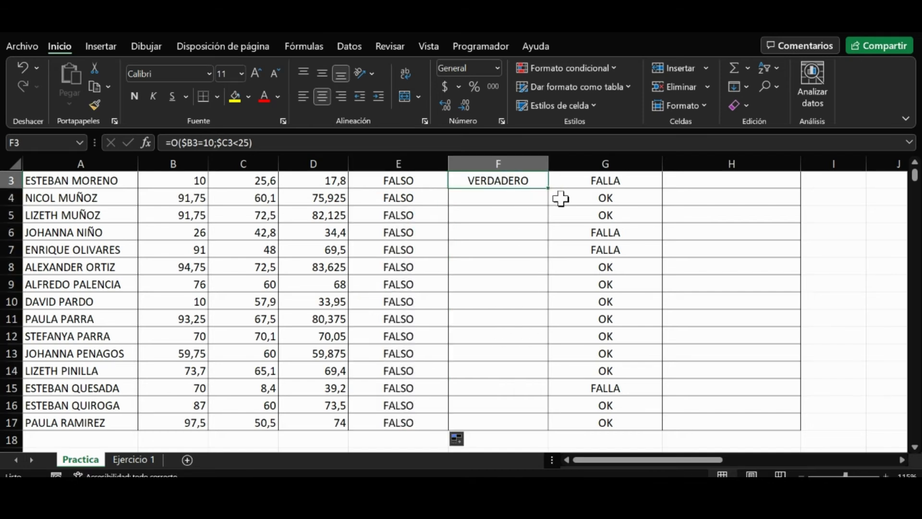
pyautogui.moveTo(551, 188); pyautogui.dragTo(551, 425)
pyautogui.scroll(1, 520, 375)
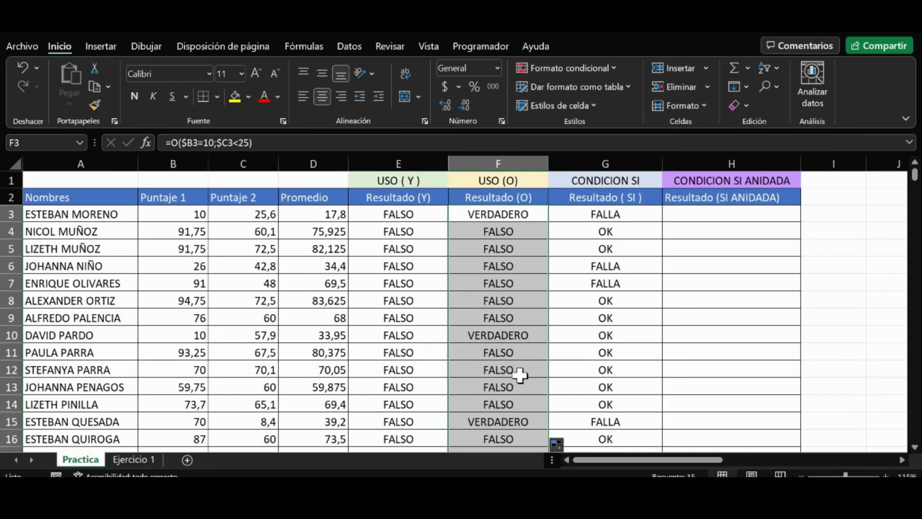
# - Examine the filled Y and O results against the Puntaje 1 and Puntaje 2 columns their formulas reference
pyautogui.click(393, 283)
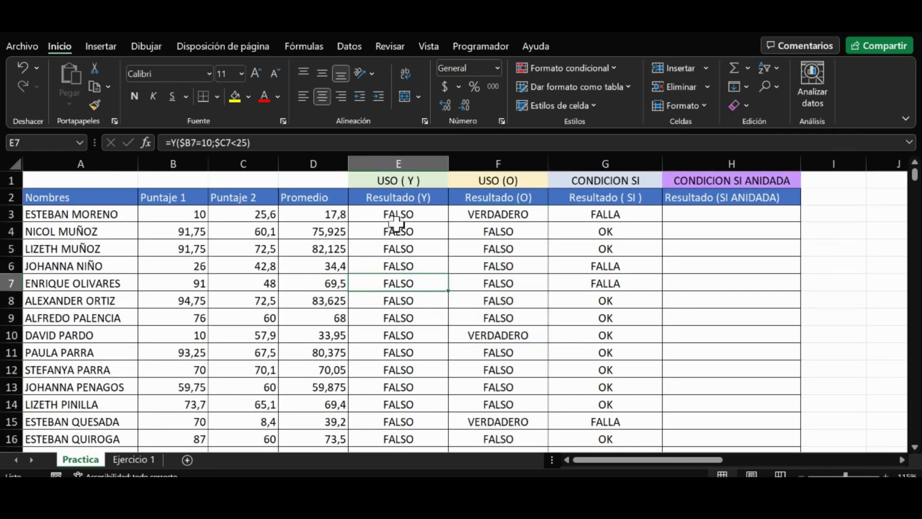
pyautogui.scroll(-2, 397, 226)
pyautogui.scroll(2, 390, 267)
pyautogui.click(392, 214)
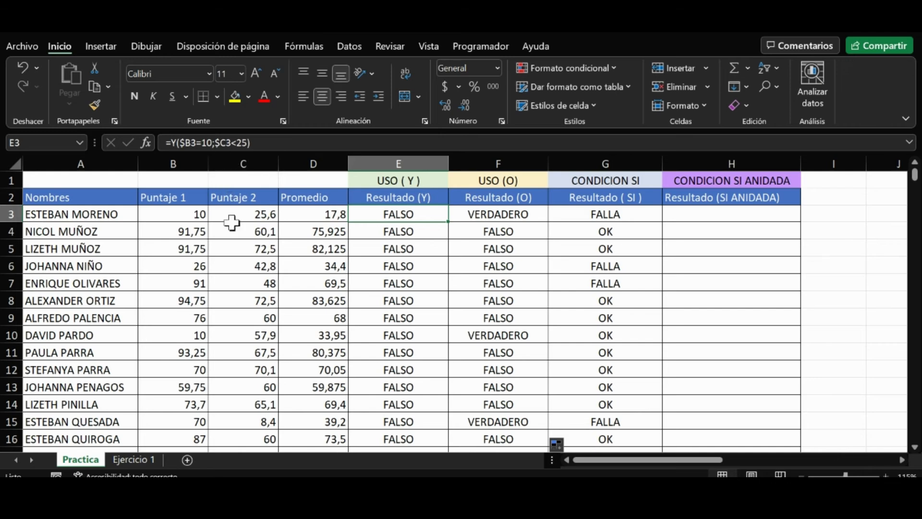
pyautogui.click(384, 163)
pyautogui.click(482, 216)
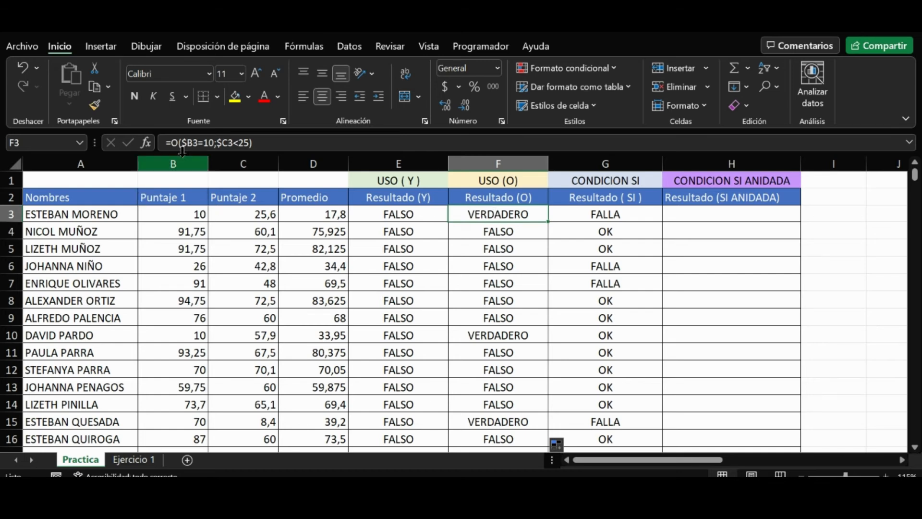
pyautogui.moveTo(173, 164); pyautogui.dragTo(249, 166)
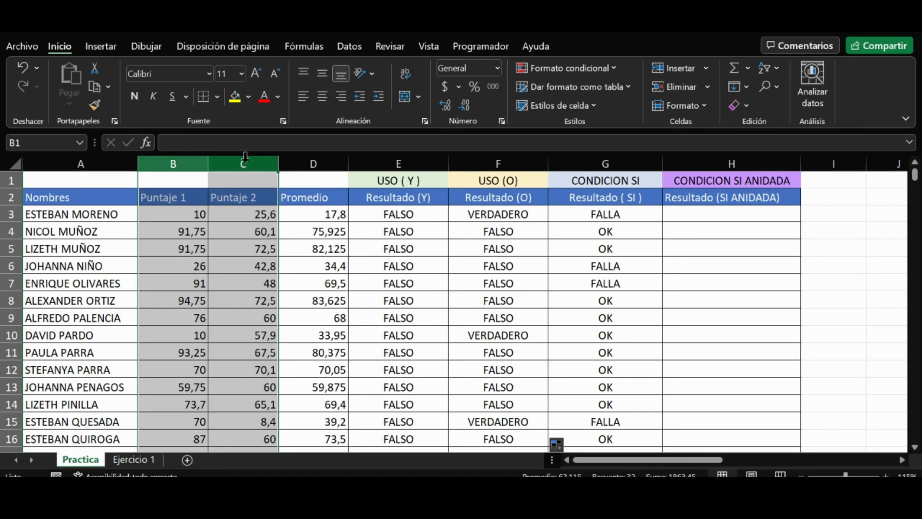
pyautogui.click(502, 218)
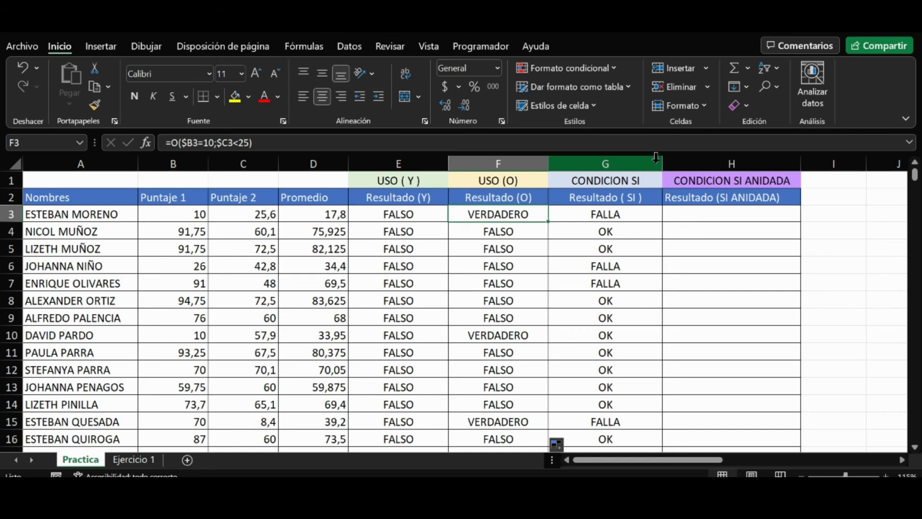
# - Start an SI formula in H3 with the conditions B3=10, C3>25 and D3>15 separated by semicolons
pyautogui.click(730, 214)
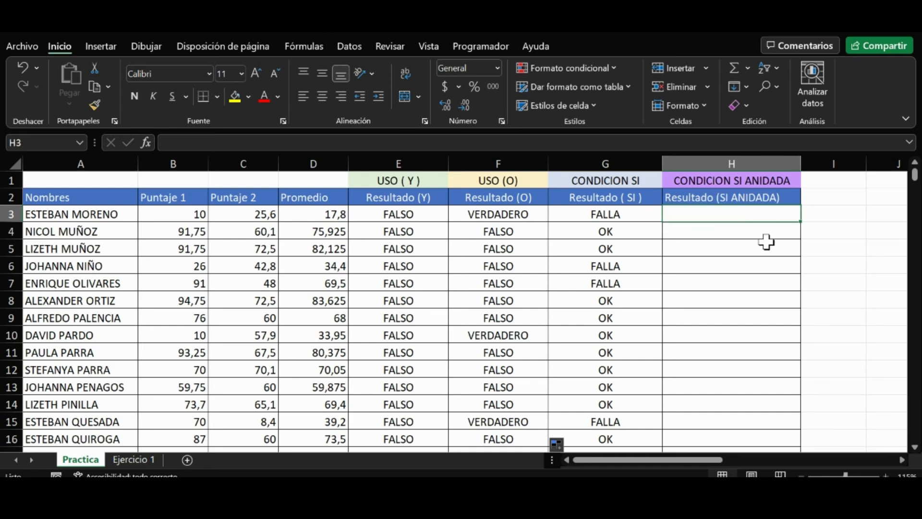
pyautogui.write('=')
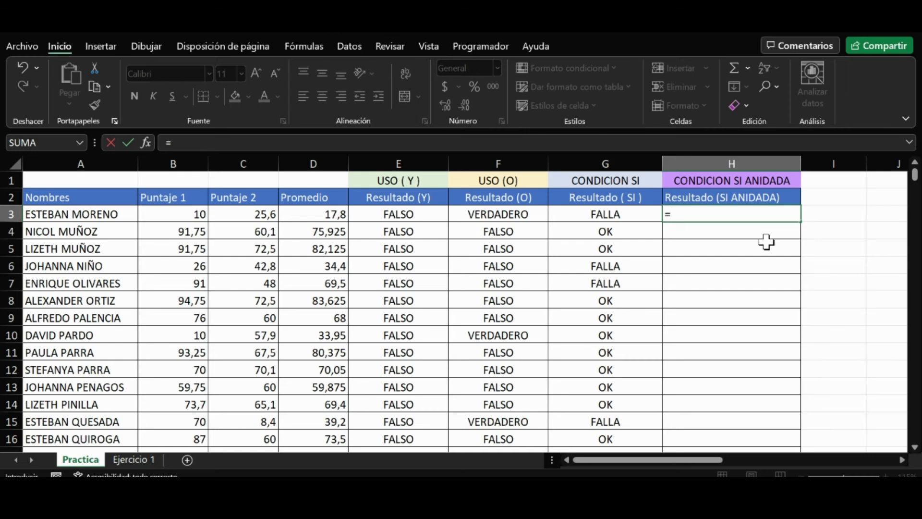
pyautogui.write('SI')
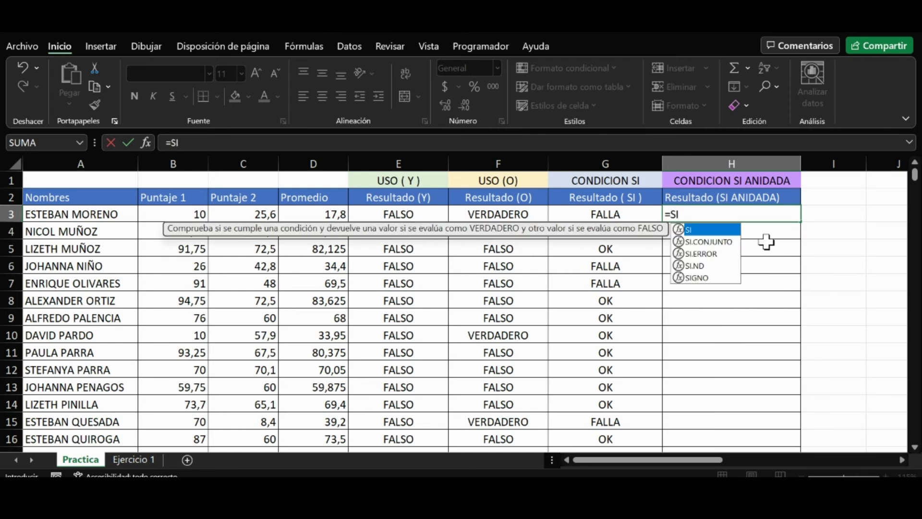
pyautogui.write('(')
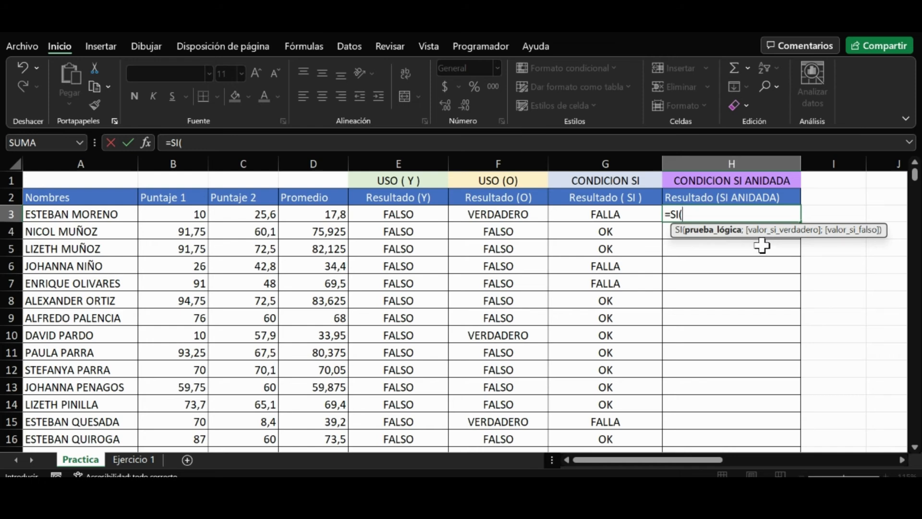
pyautogui.click(178, 217)
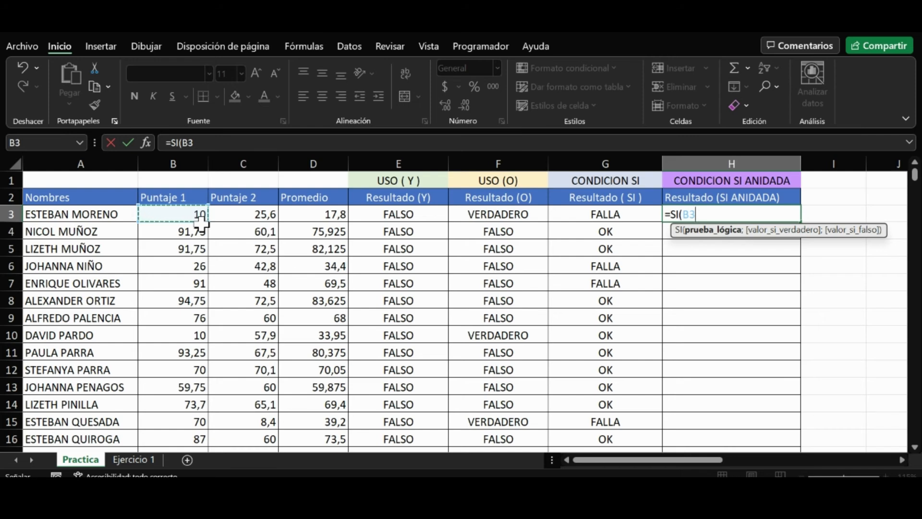
pyautogui.write('=10')
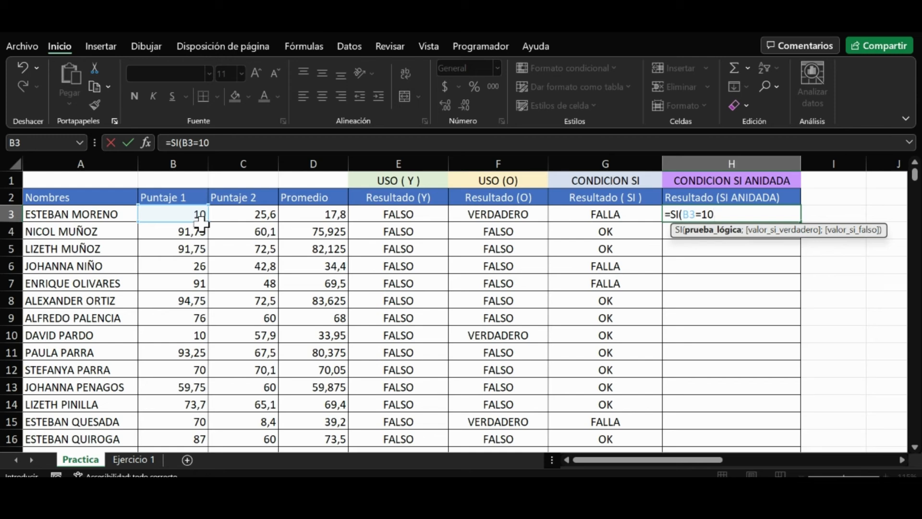
pyautogui.write(';')
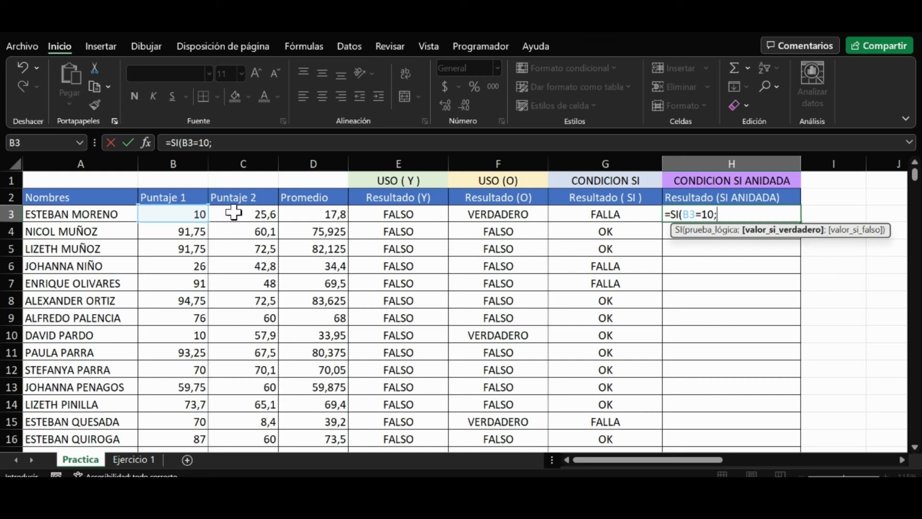
pyautogui.click(255, 214)
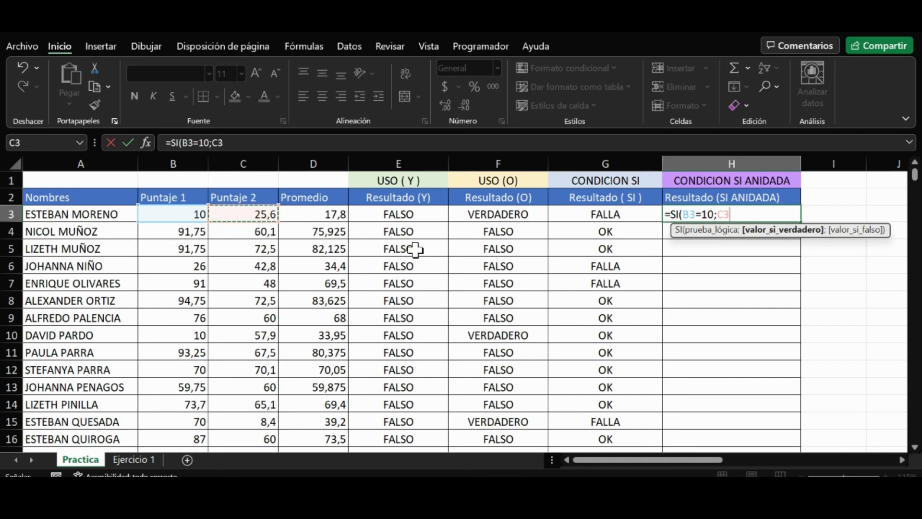
pyautogui.write('>25')
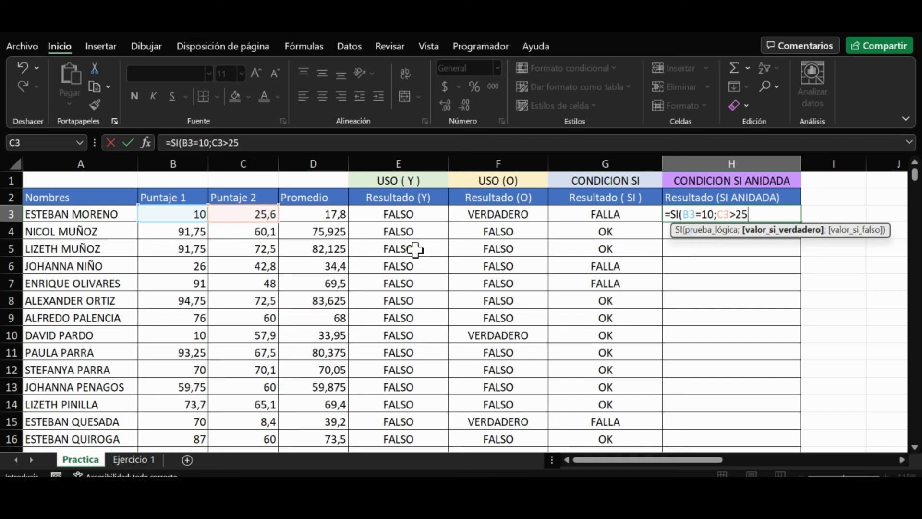
pyautogui.write(';')
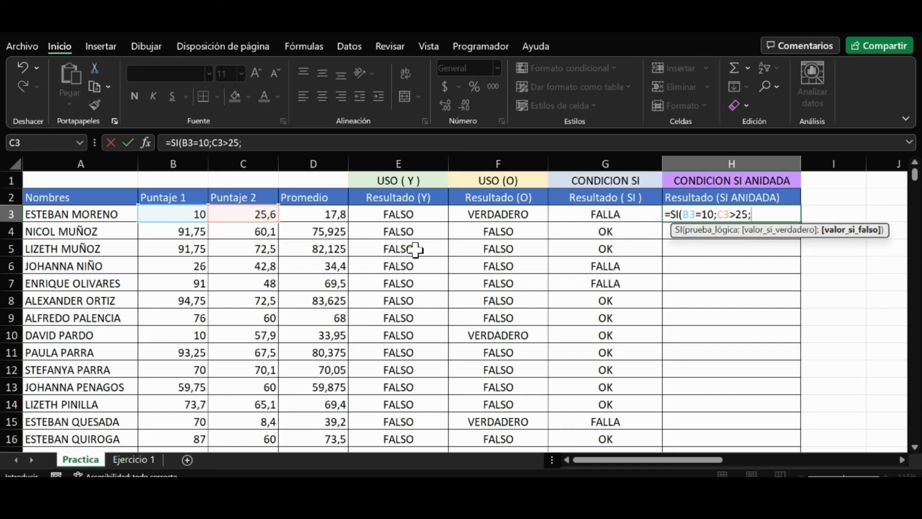
pyautogui.click(312, 211)
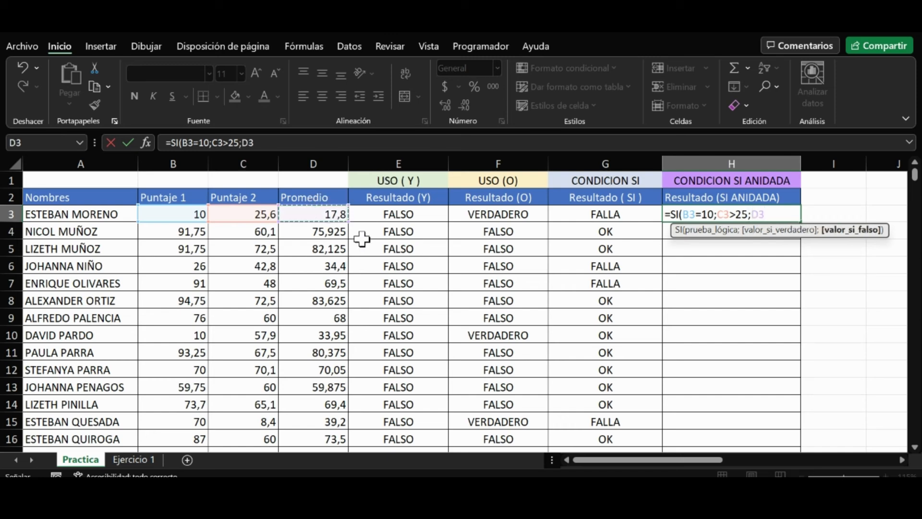
pyautogui.write('>15')
# - Wrap the three conditions in the H3 formula in a Y function so it reads =SI(Y(B3=10;C3>25;D3>15)
pyautogui.click(182, 146)
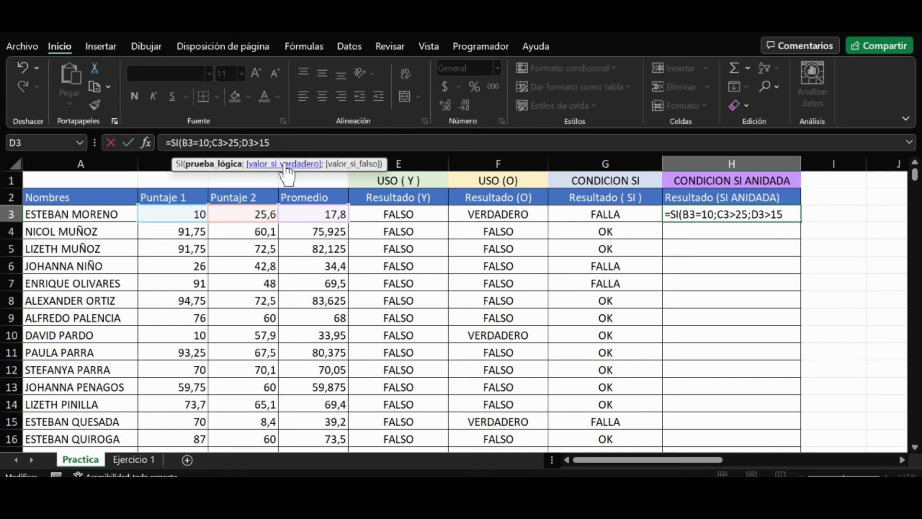
pyautogui.write('Y')
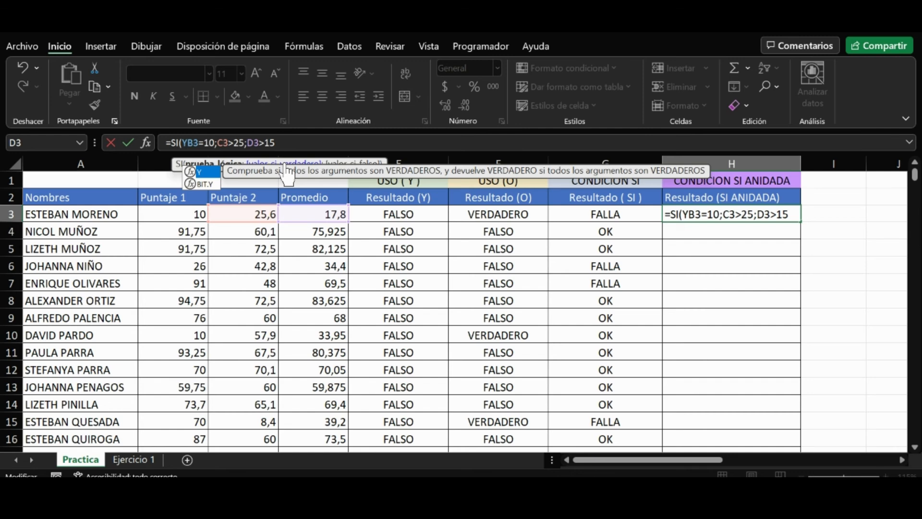
pyautogui.write('(')
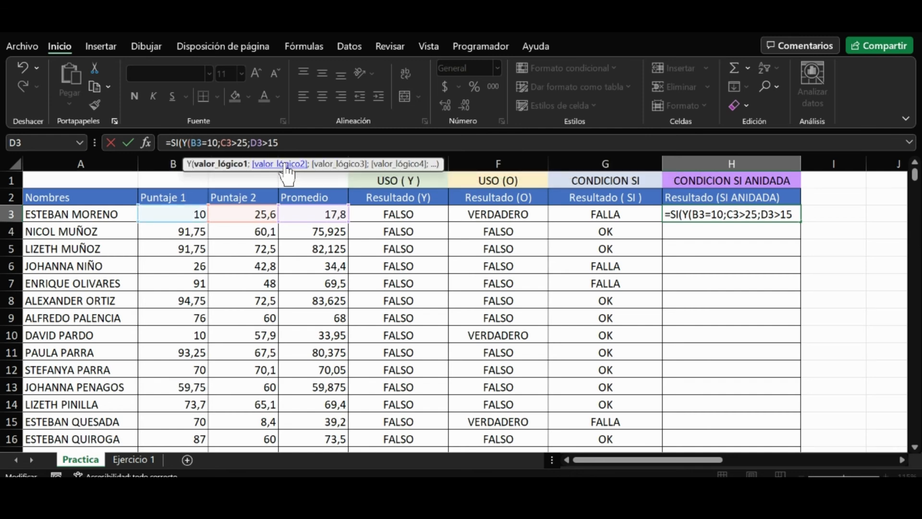
pyautogui.click(283, 142)
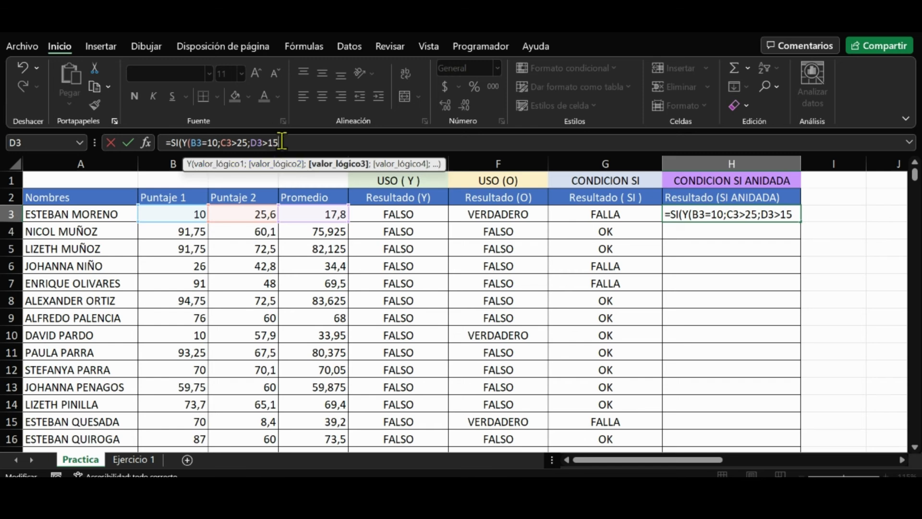
pyautogui.write(')')
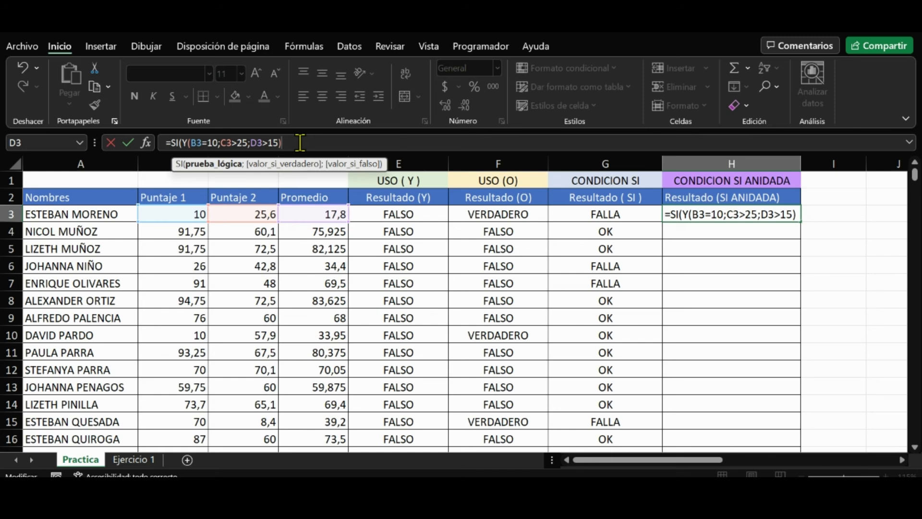
# - Complete the H3 formula so it returns "VÁLIDO" when the three conditions are true and "CORREGIR" otherwise
pyautogui.write(';')
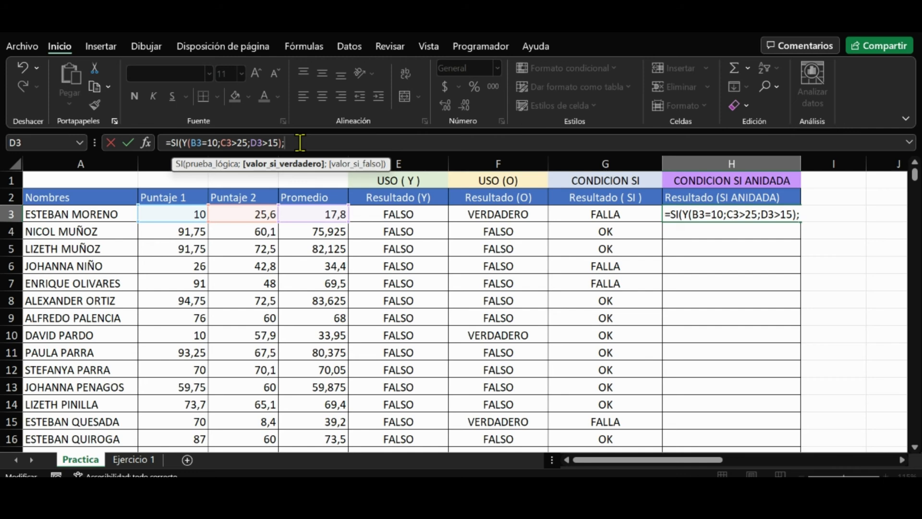
pyautogui.write('"')
pyautogui.write('VÁLIDO"')
pyautogui.write(';')
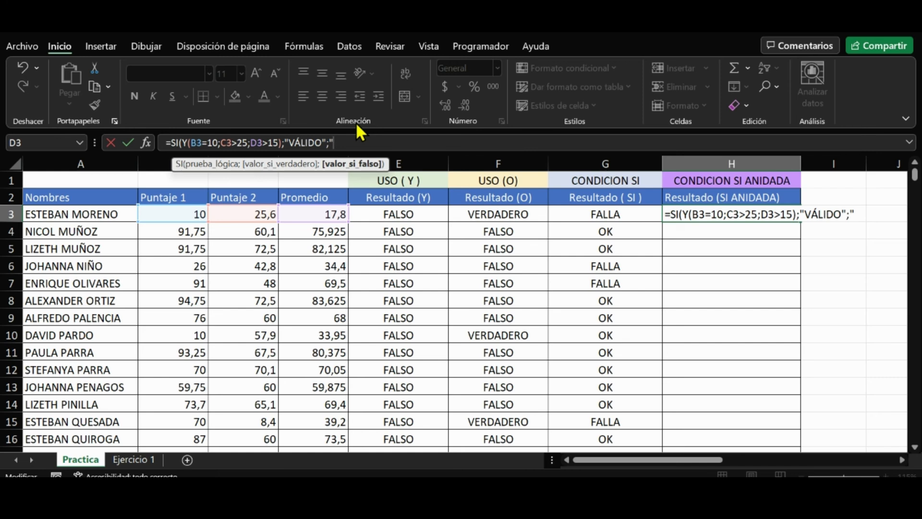
pyautogui.write('CORREGI')
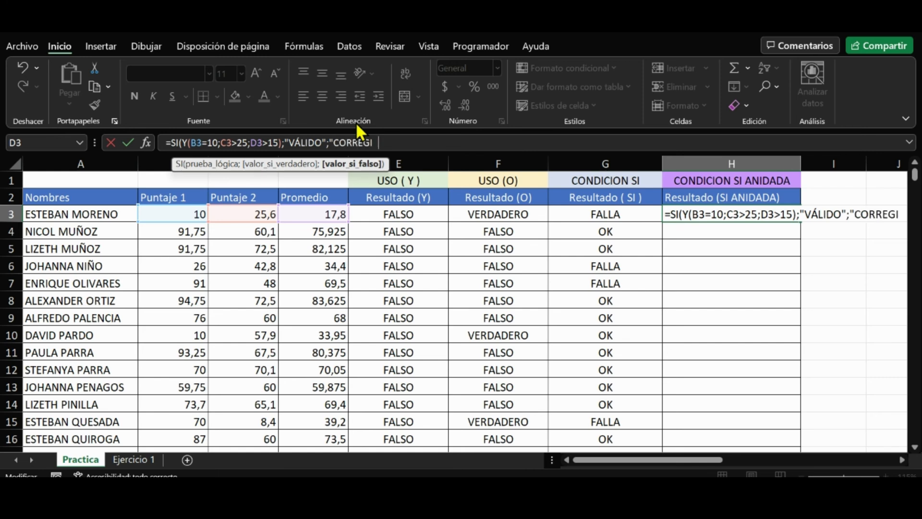
pyautogui.write('R"')
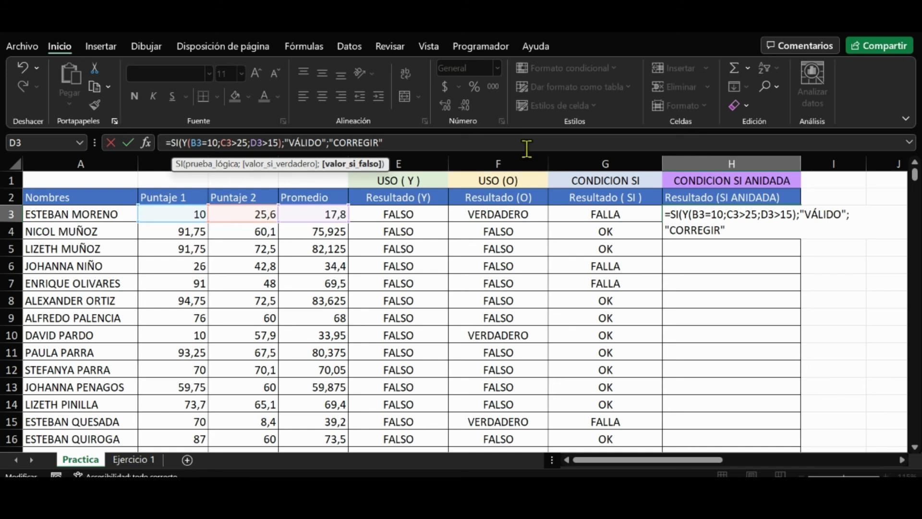
pyautogui.write(')')
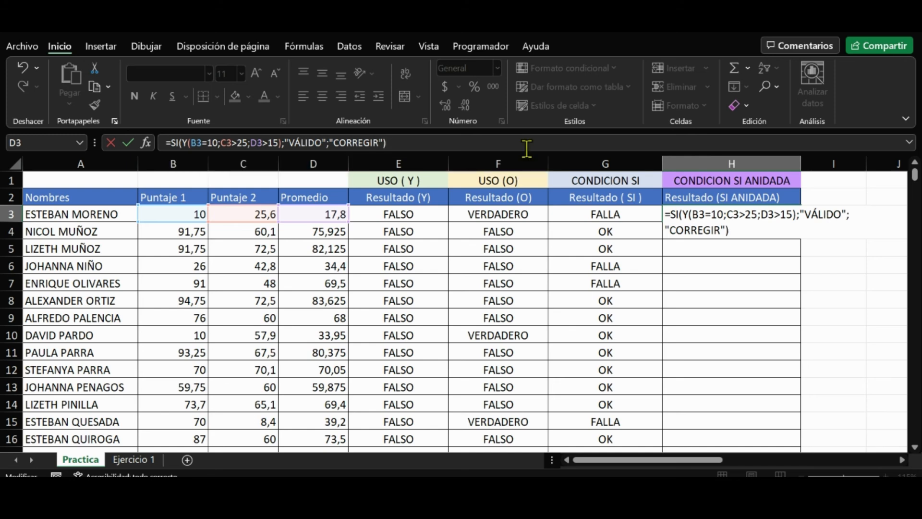
pyautogui.press('Return')
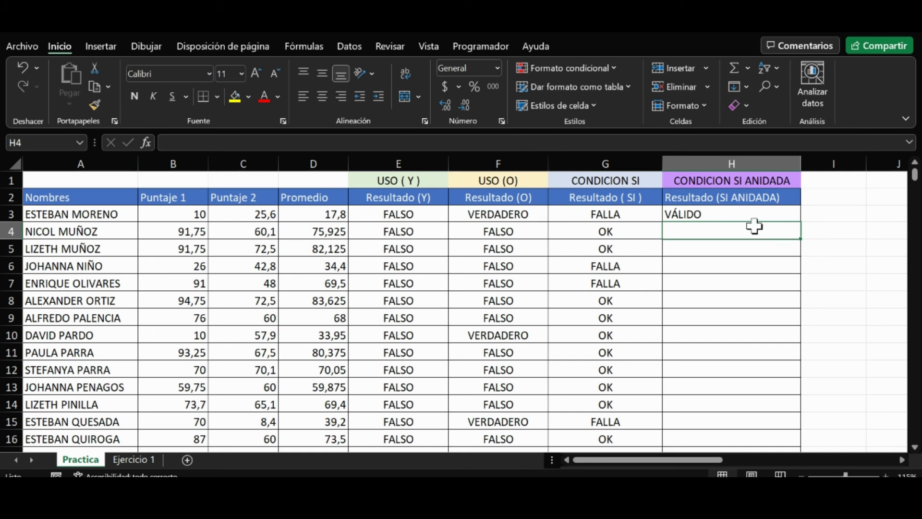
# - Change the second condition of the H3 formula to C3=25
pyautogui.click(727, 211)
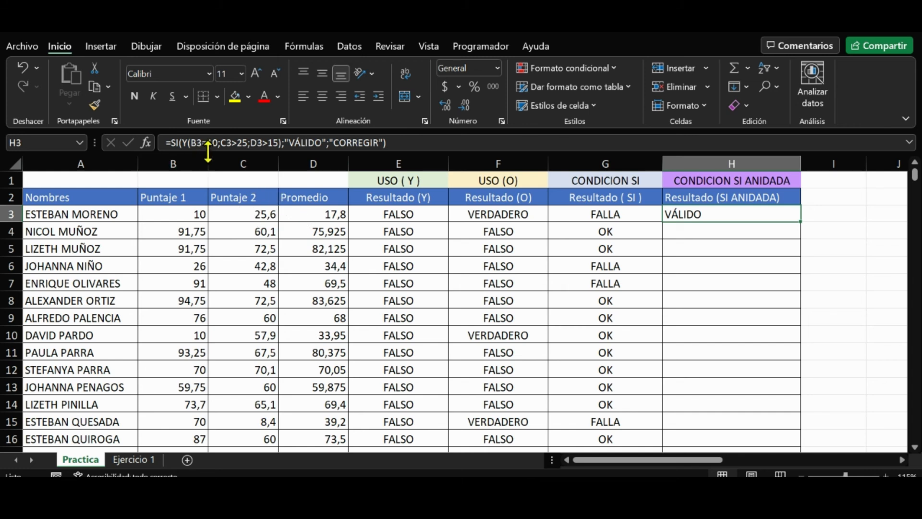
pyautogui.click(241, 143)
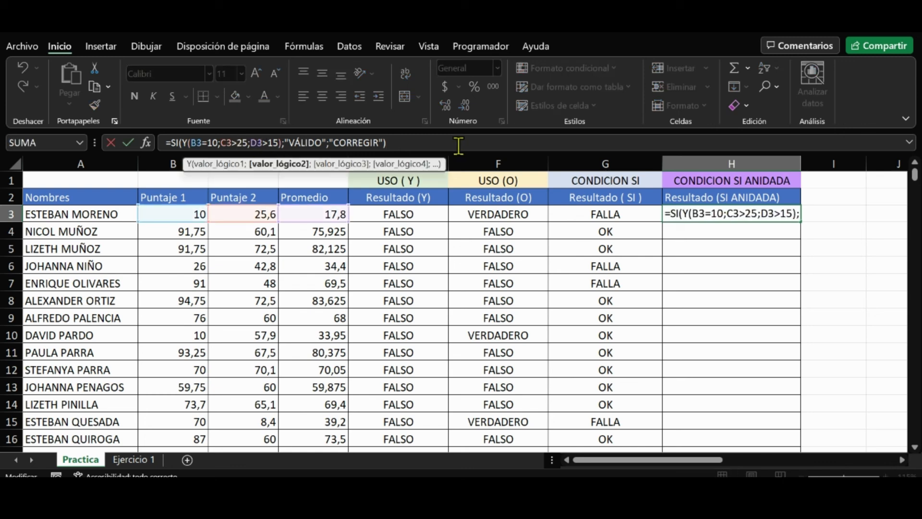
pyautogui.press('BackSpace')
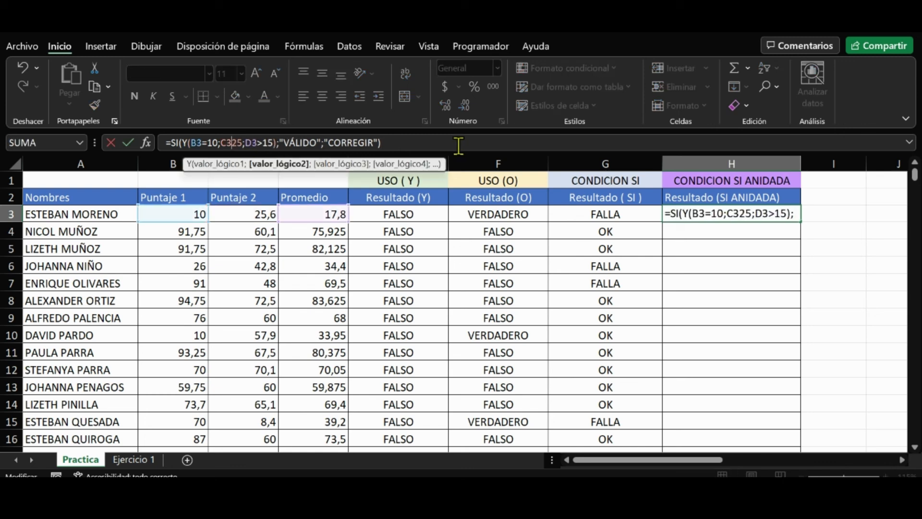
pyautogui.write('=')
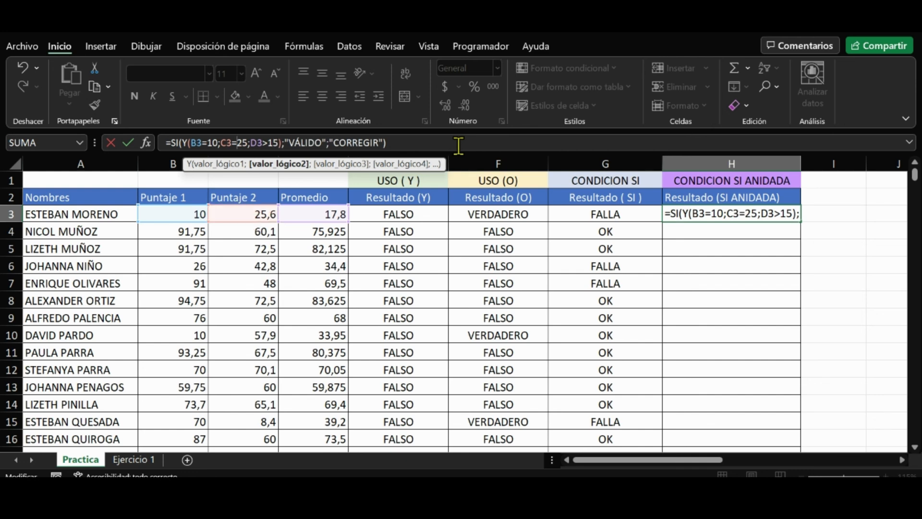
pyautogui.hotkey('ctrl', 'Return')
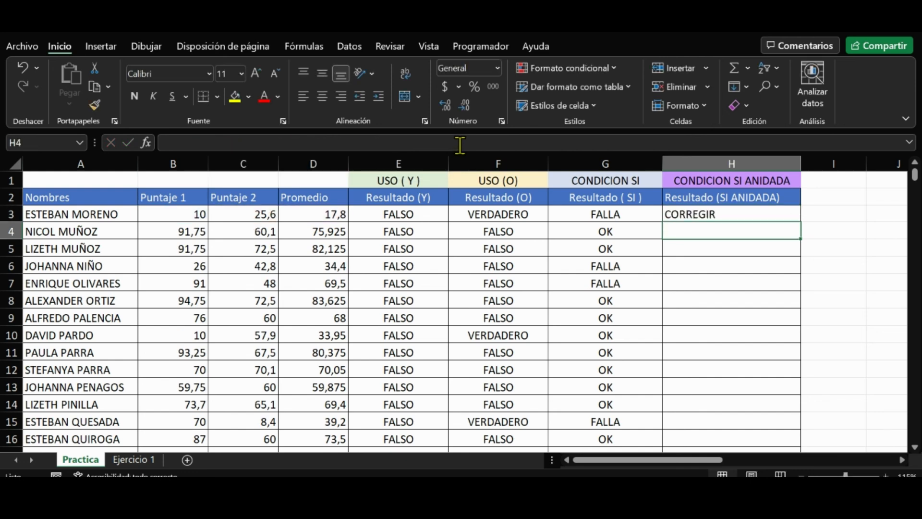
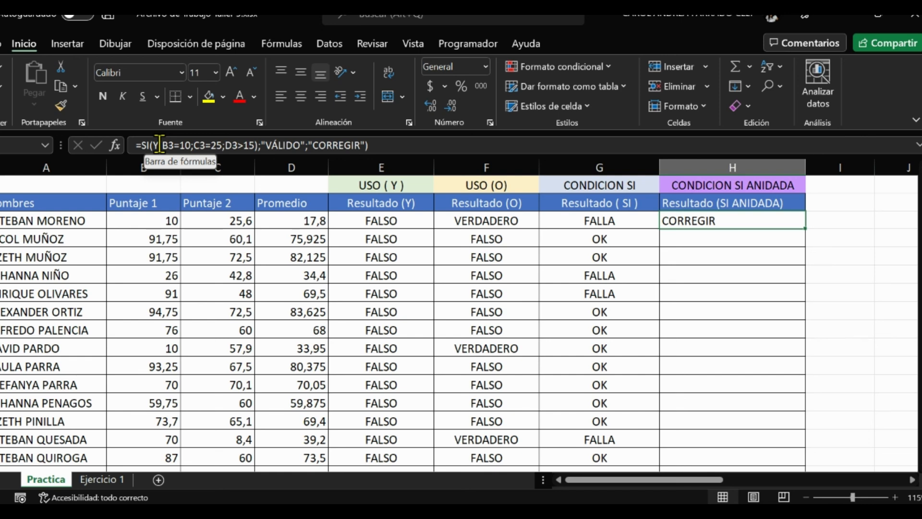
# - Replace the Y function with O in H3 so the formula reads =SI(O(B3=10;C3=25;D3>15);"VÁLIDO";"CORREGIR")
pyautogui.click(160, 144)
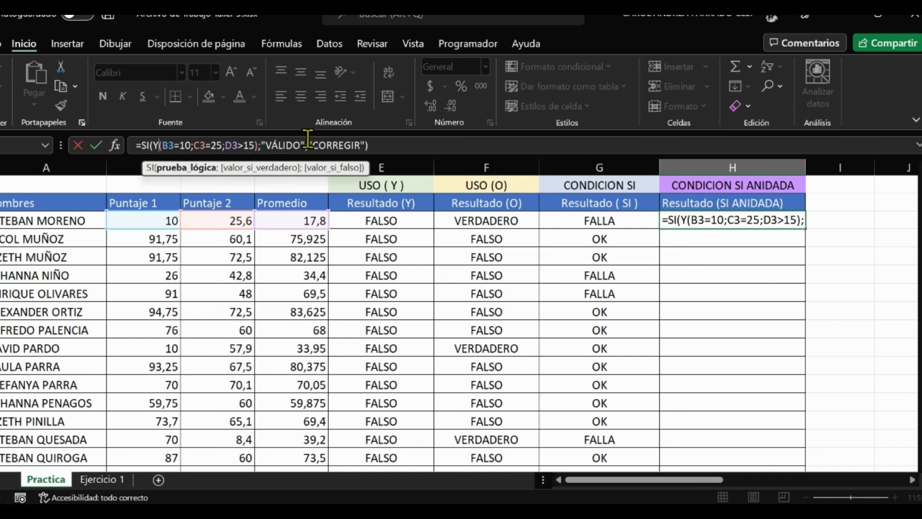
pyautogui.press('BackSpace')
pyautogui.write('O')
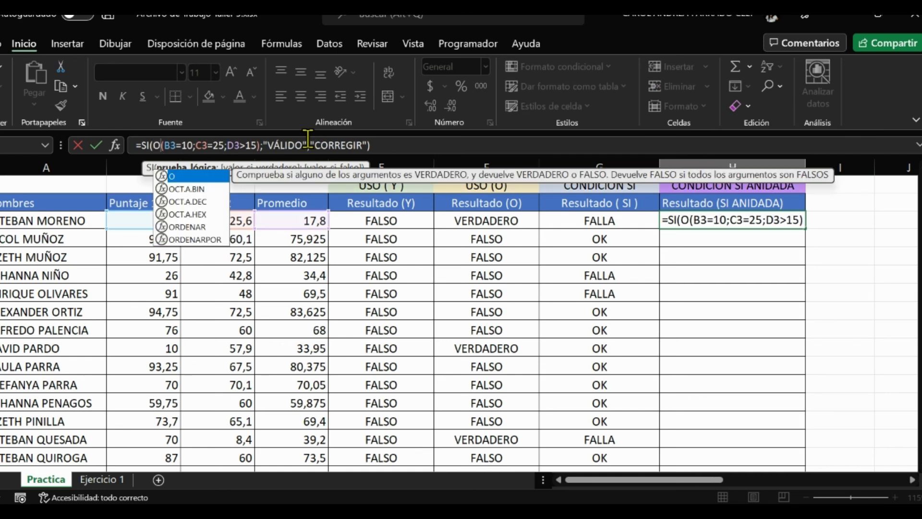
pyautogui.press('Return')
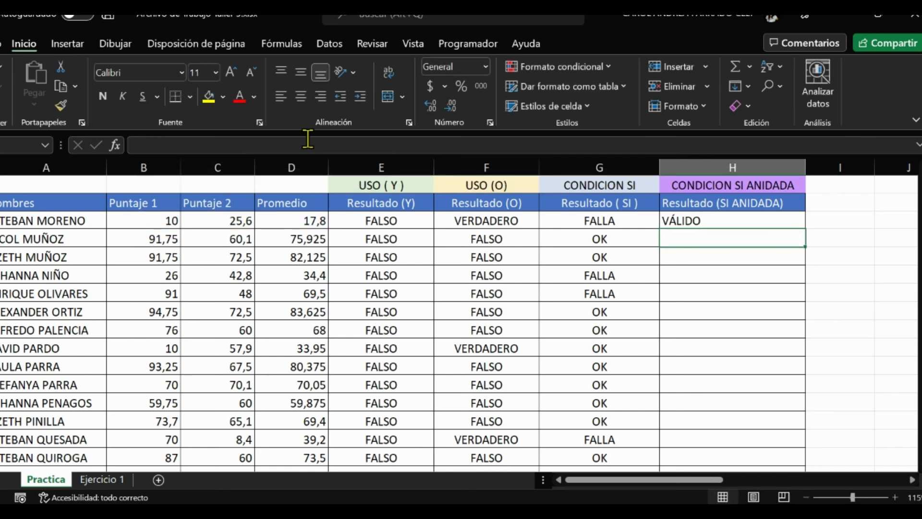
# - Anchor the column references in the H3 formula as $B3, $C3 and $D3
pyautogui.click(696, 219)
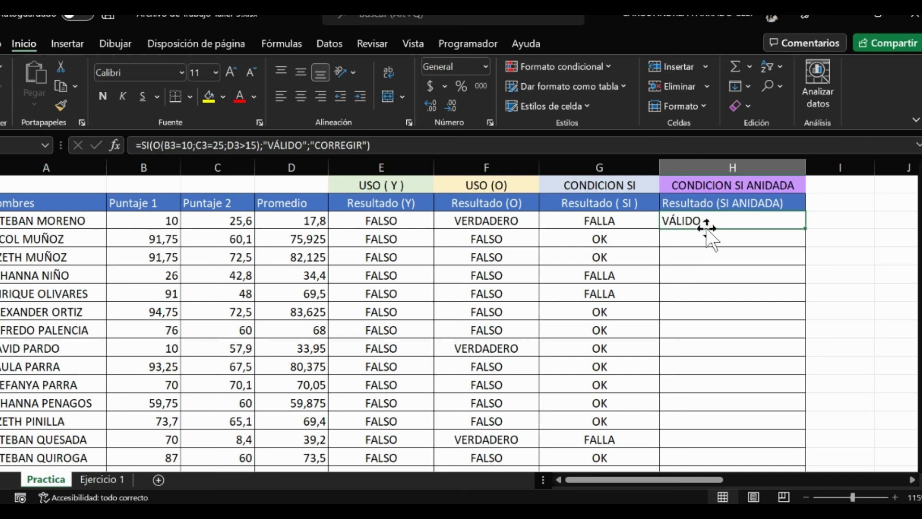
pyautogui.hotkey('ctrl', 'c')
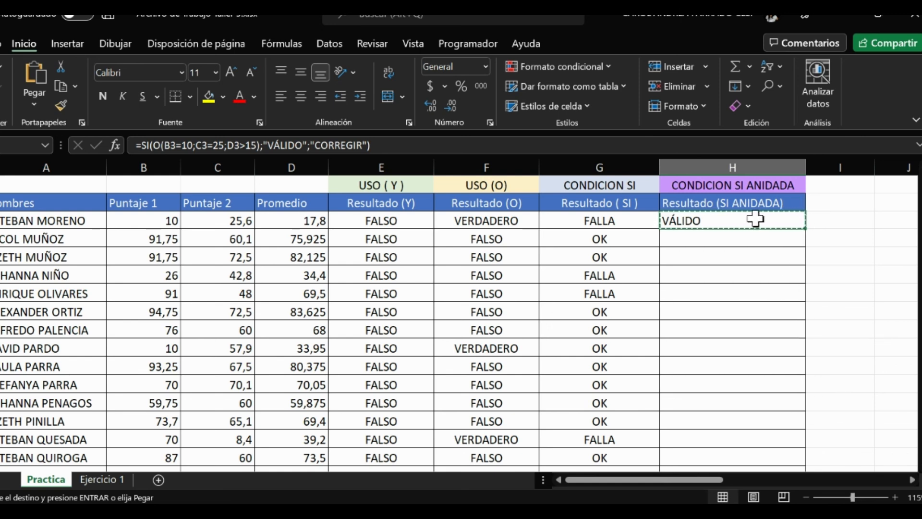
pyautogui.click(167, 146)
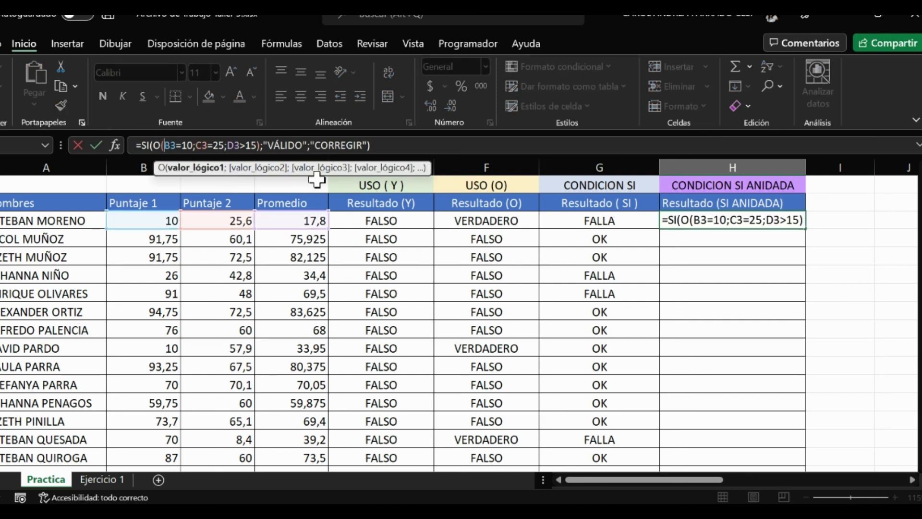
pyautogui.write('$')
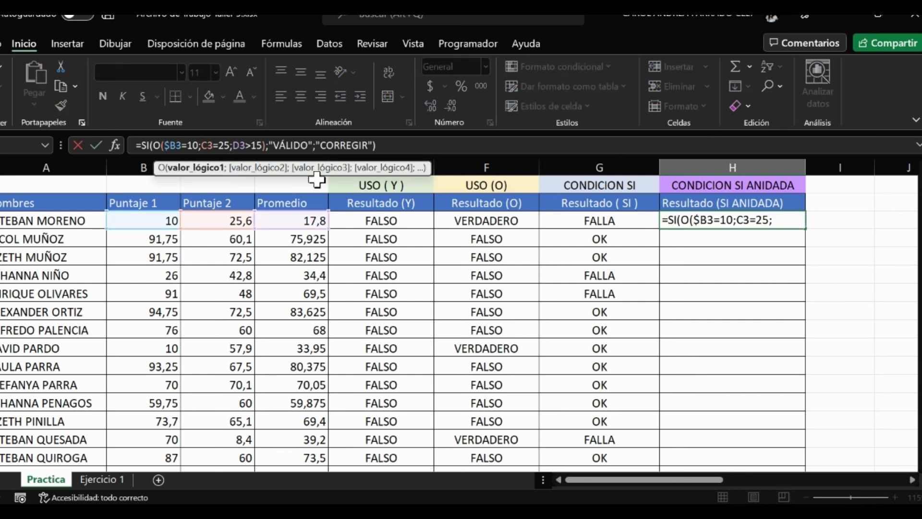
pyautogui.click(203, 145)
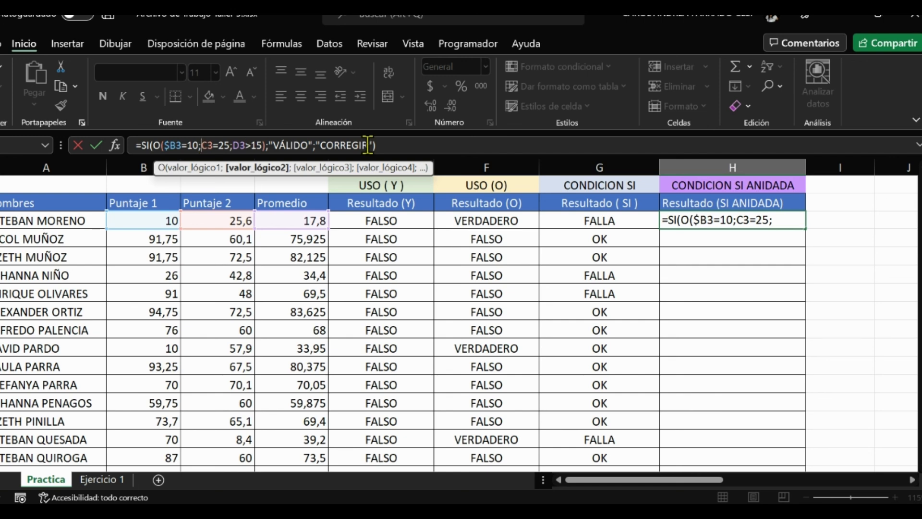
pyautogui.write('$')
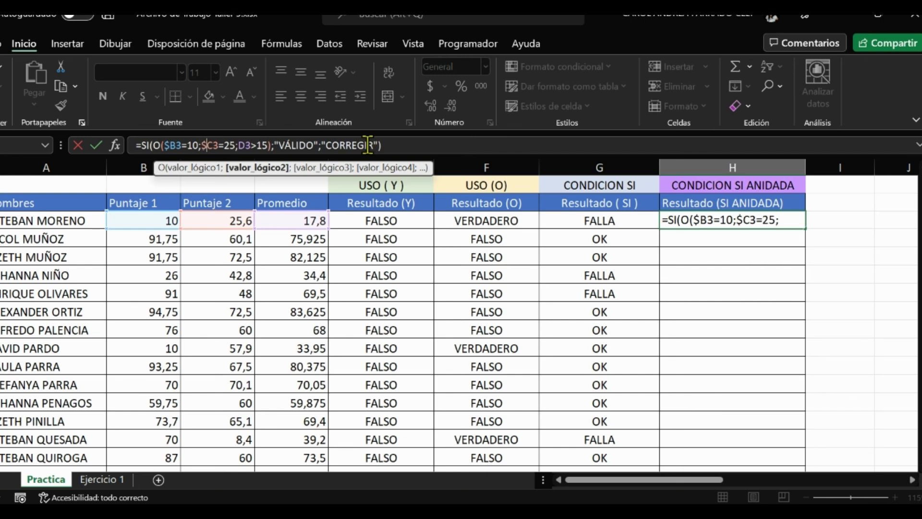
pyautogui.click(239, 144)
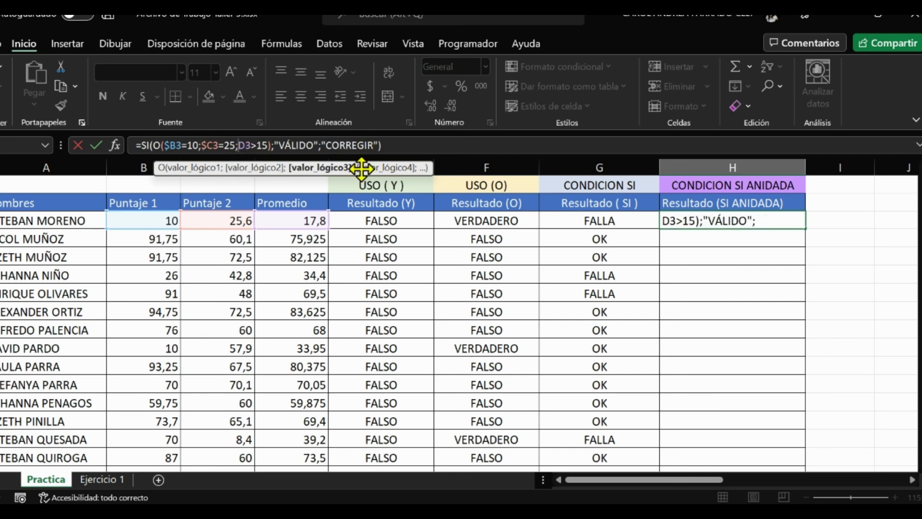
pyautogui.write('$')
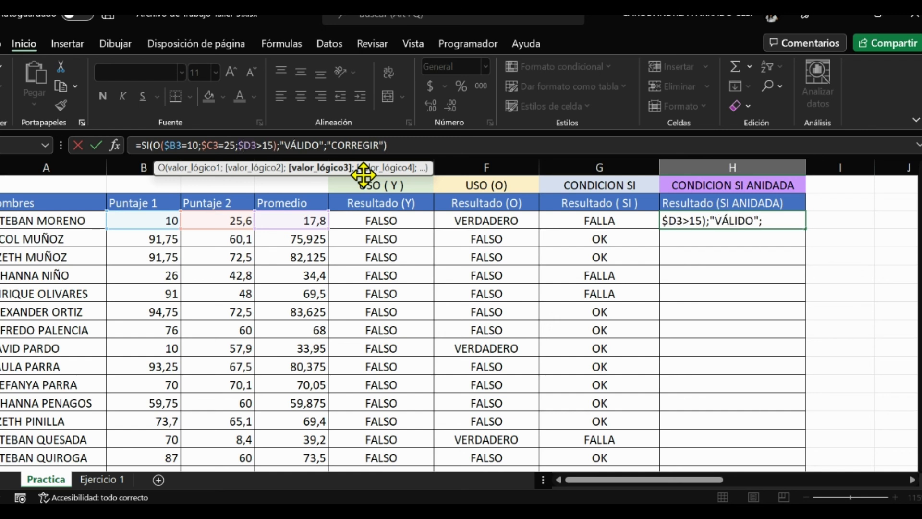
pyautogui.hotkey('ctrl', 'Return')
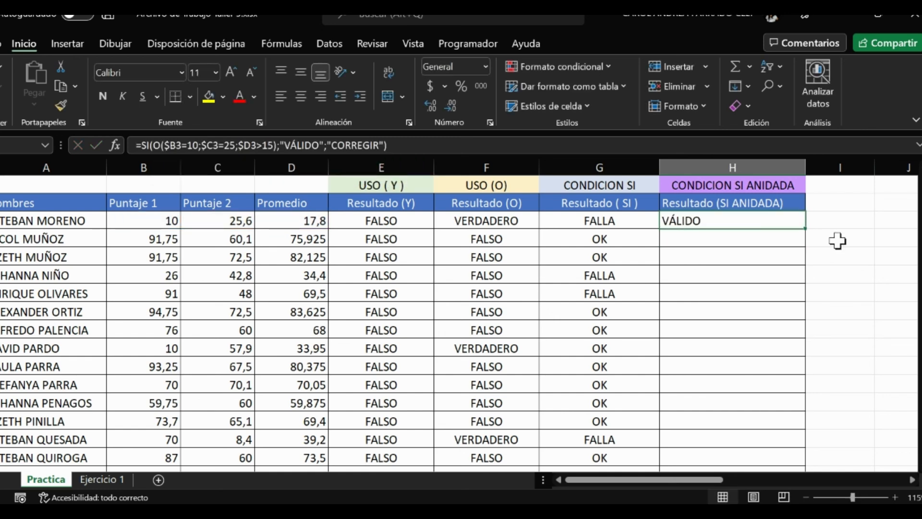
# - Fill the H3 formula down the Resultado (SI ANIDADA) column to row 17 and check the filled rows
pyautogui.doubleClick(804, 228)
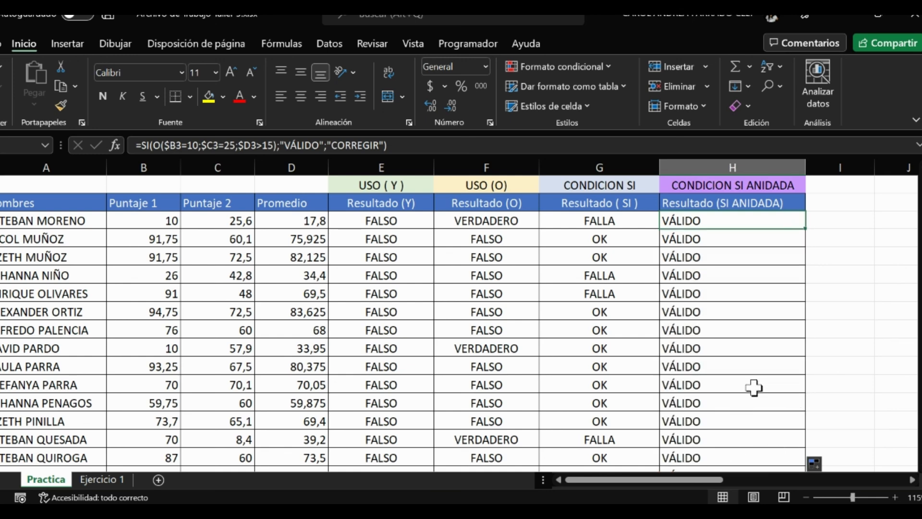
pyautogui.scroll(-2, 769, 354)
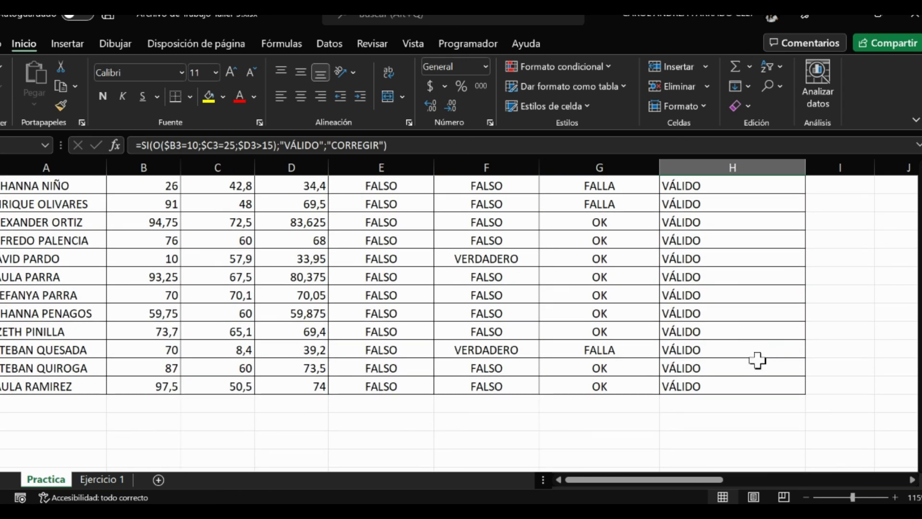
pyautogui.scroll(2, 761, 357)
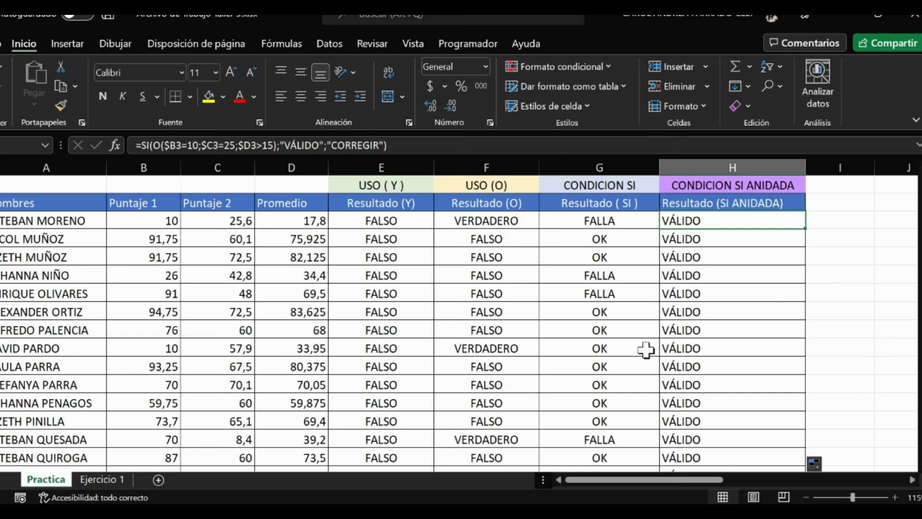
# - Switch to the Google Classroom page showing the classwork of the CC Excel básico course
pyautogui.hotkey('alt', 'Tab')
pyautogui.hotkey('alt', 'Tab')
pyautogui.hotkey('alt', 'Tab')
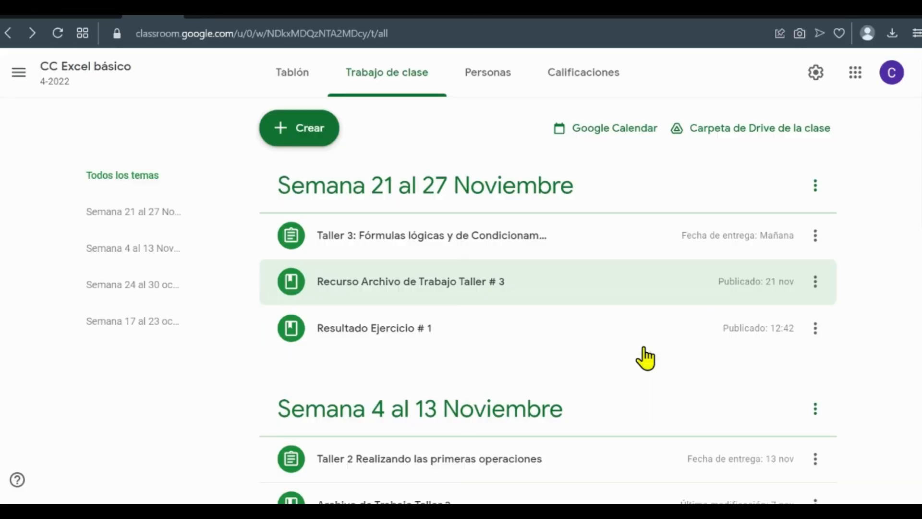